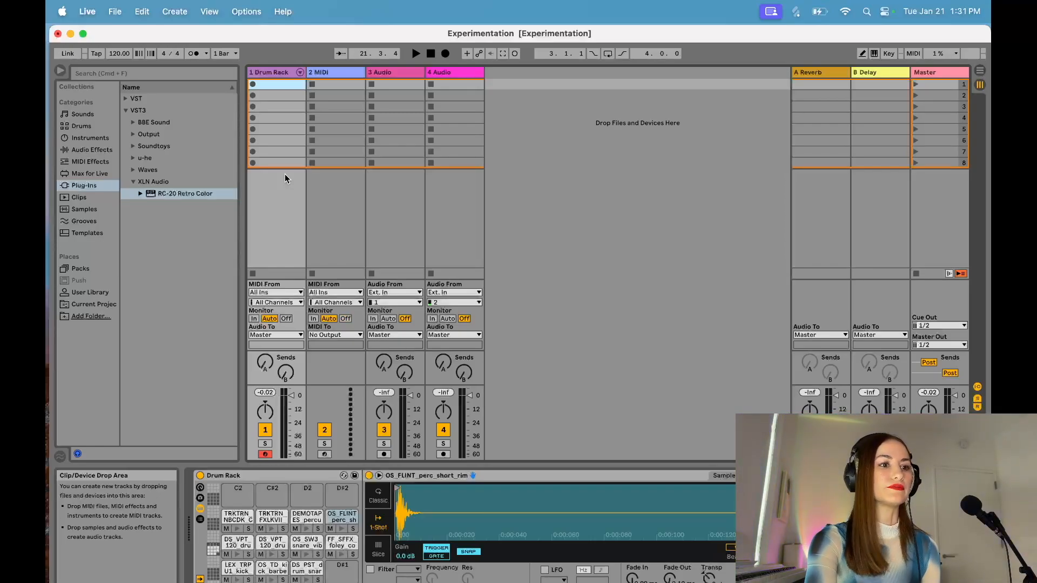
Step: Load an empty Drum Rack onto the 2 MIDI track
left_click(314, 135)
left_click(81, 125)
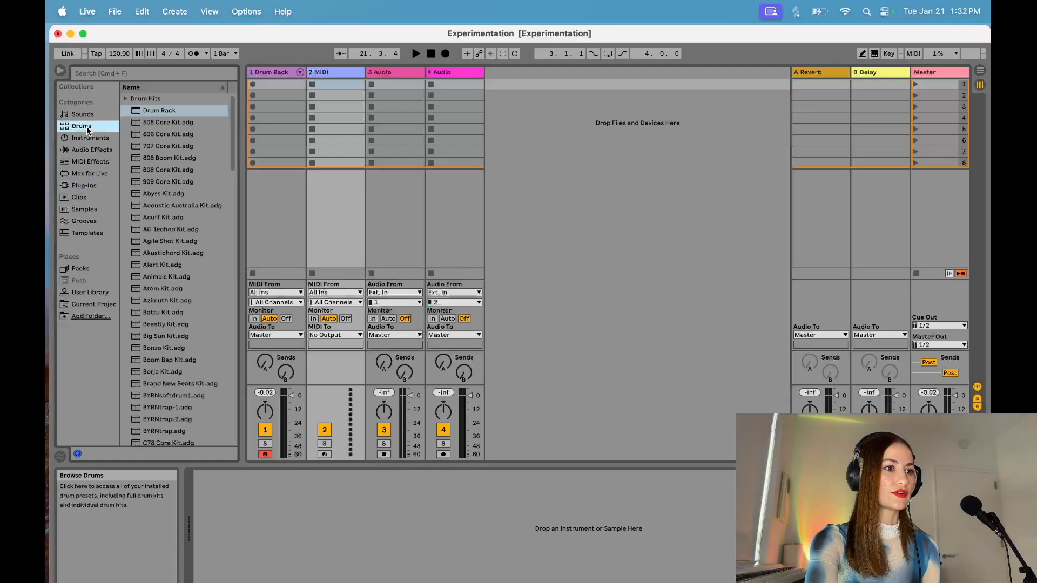
double_click(139, 113)
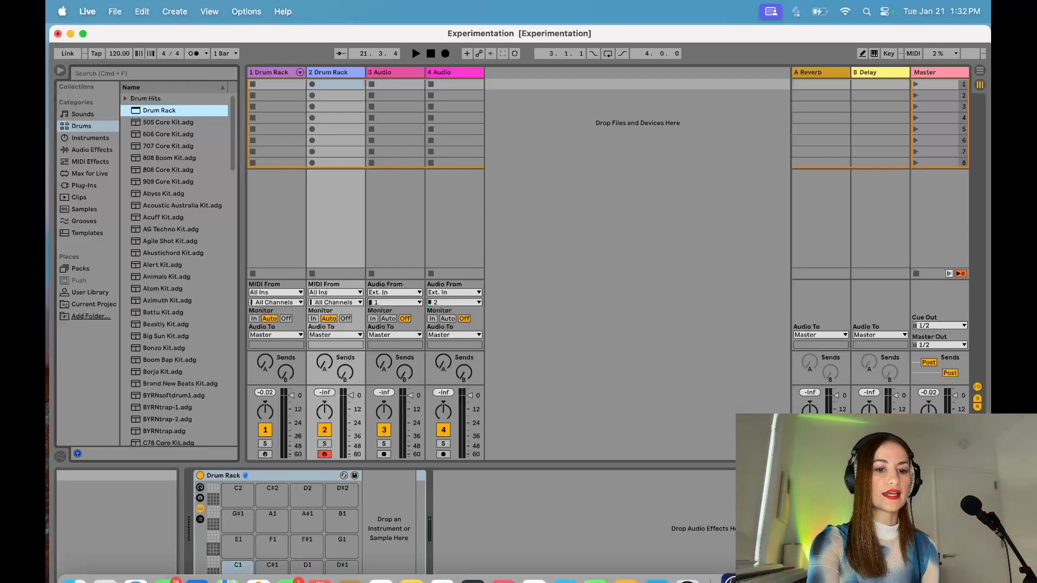
Step: Switch to Splice, audition OS_TD_kick_barber.wav from the trap drums kick results and load it onto Drum Rack pad C1
left_click(731, 580)
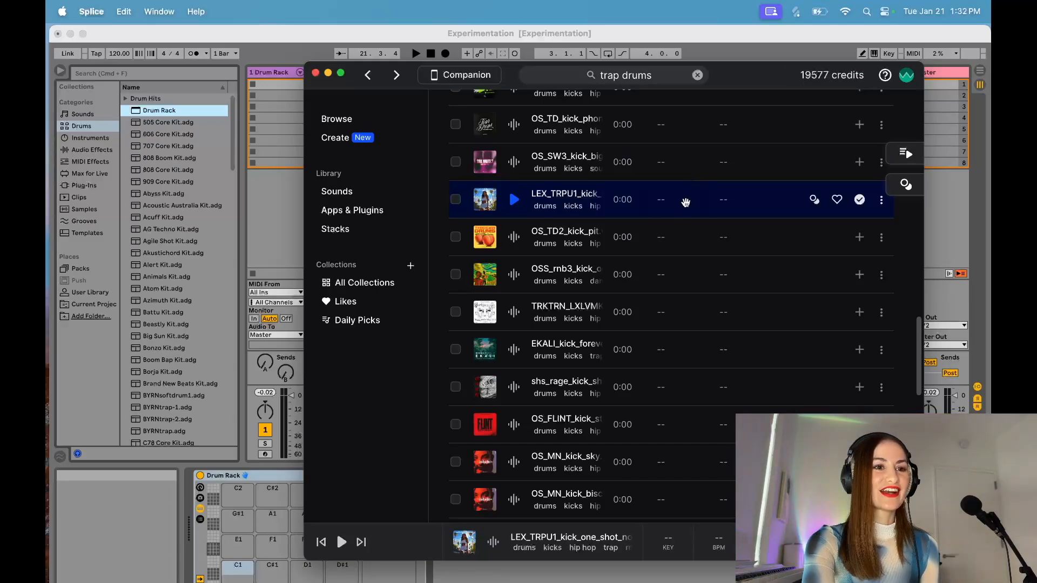
scroll(553, 216, "up", 1)
scroll(553, 214, "up", 10)
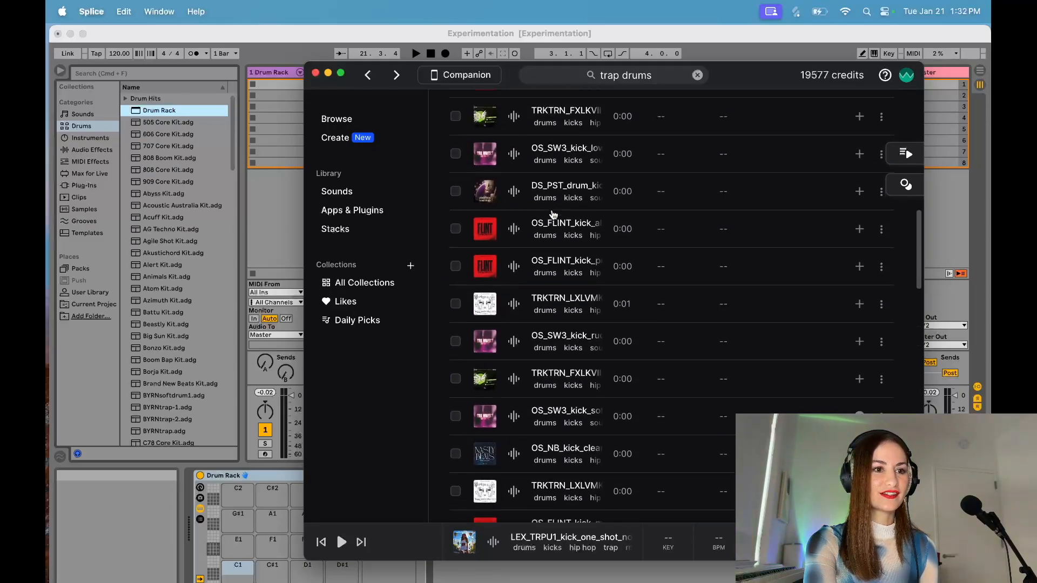
scroll(552, 215, "down", 10)
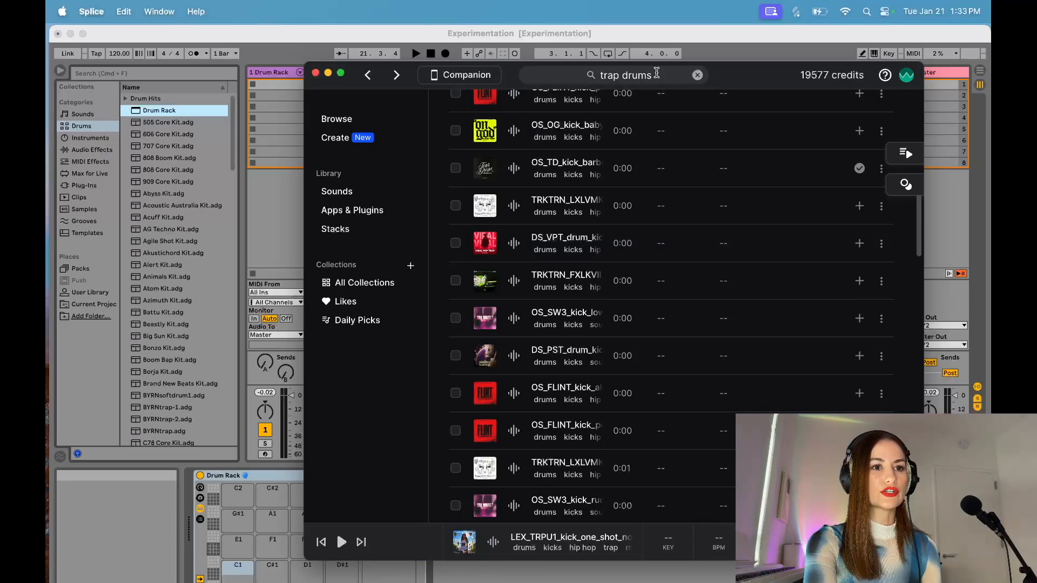
scroll(553, 270, "up", 3)
scroll(554, 269, "up", 6)
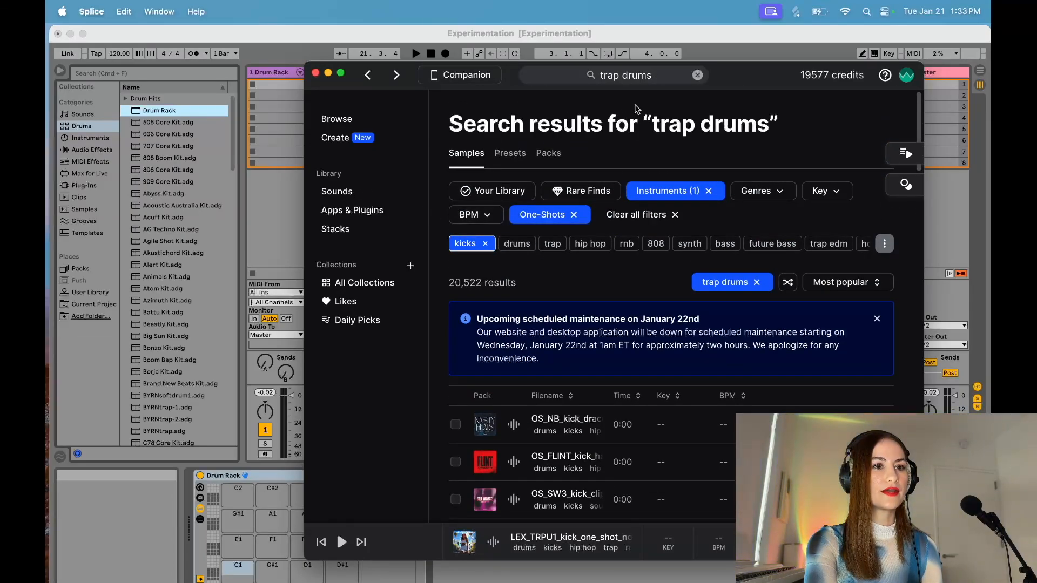
scroll(571, 291, "down", 10)
scroll(568, 298, "down", 2)
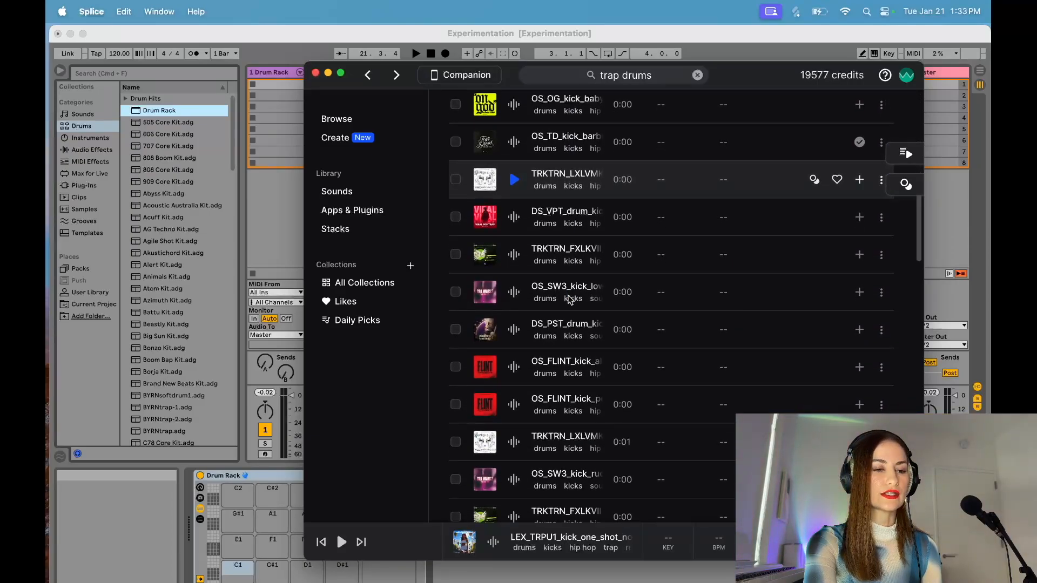
scroll(570, 300, "up", 2)
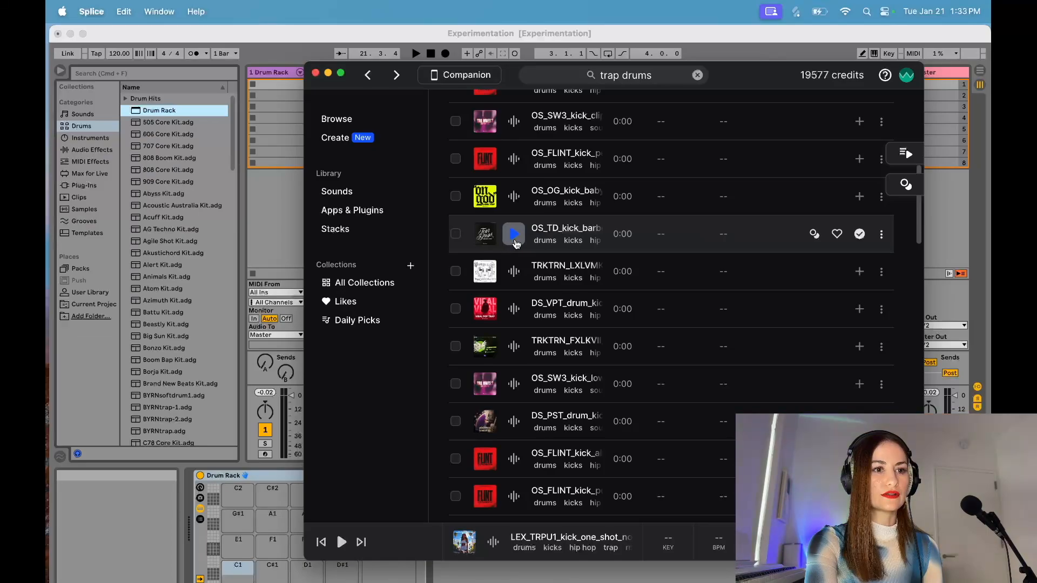
left_click(514, 234)
left_click_drag(562, 231, 246, 570)
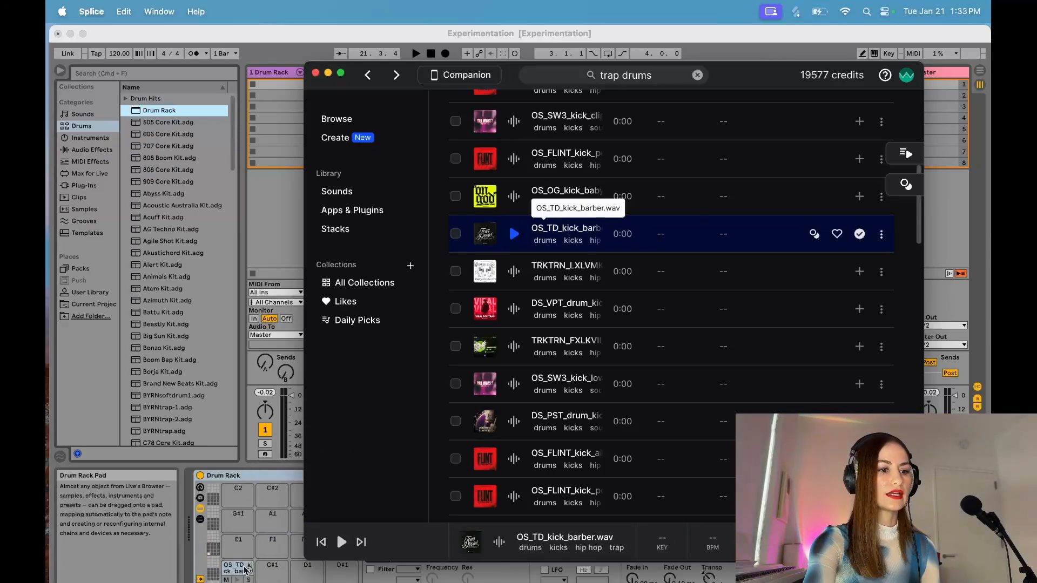
Step: Audition the OS_SW3_kick_soft.wav sample and load it onto Drum Rack pad C#1
scroll(516, 303, "down", 6)
left_click(514, 297)
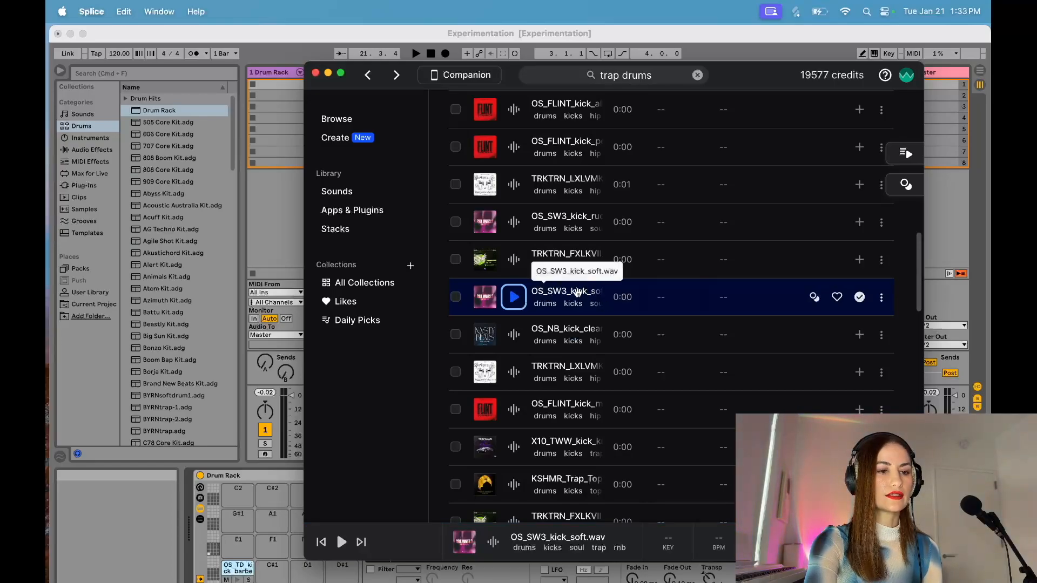
left_click_drag(577, 292, 273, 571)
Step: Find UZ_kick_fr_01_filter.wav among the kicks, acquire it with a credit and load it onto Drum Rack pad E1
scroll(621, 274, "up", 8)
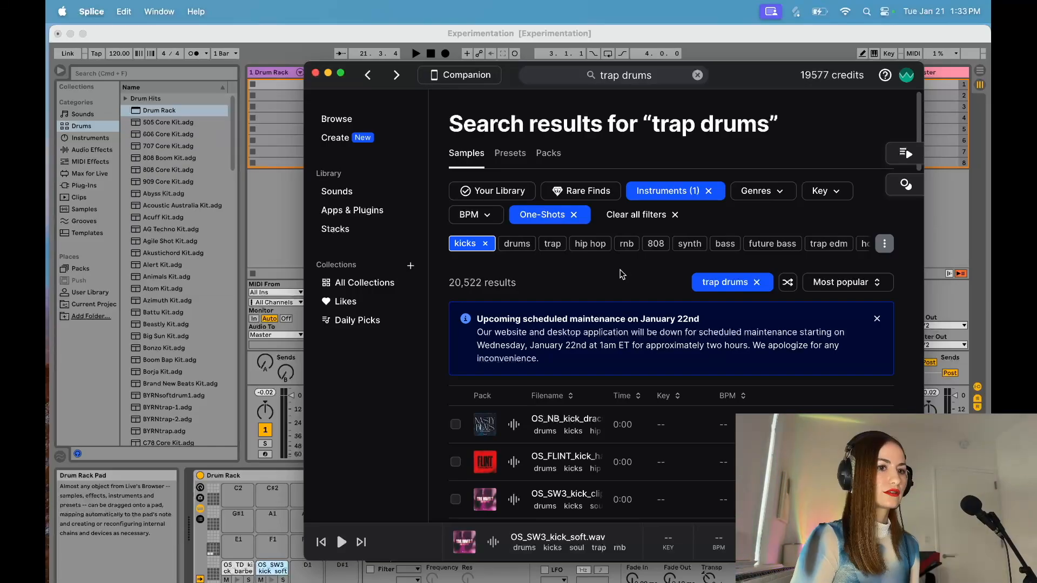
scroll(623, 275, "down", 10)
left_click(698, 322)
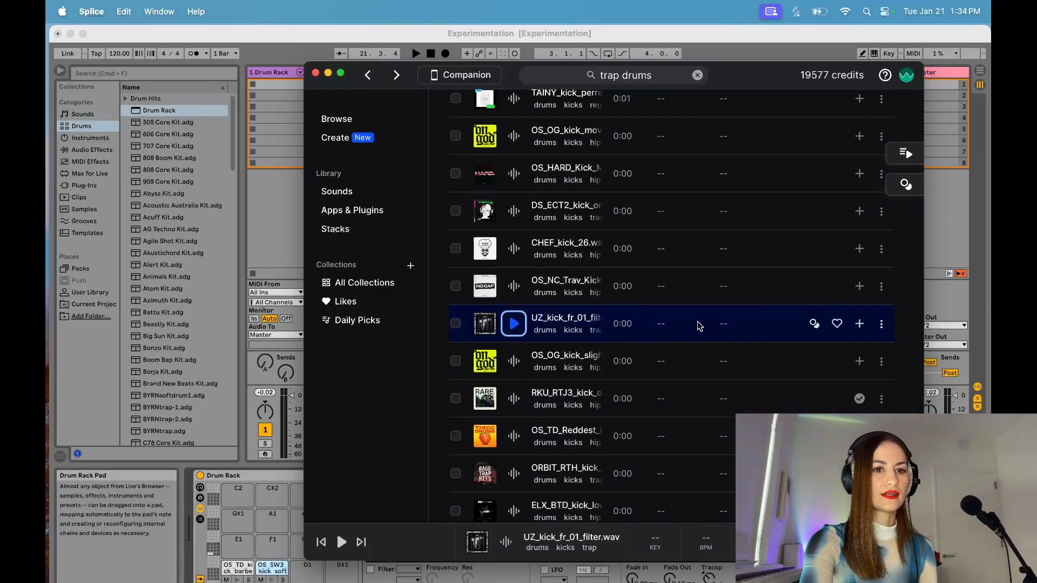
left_click(860, 326)
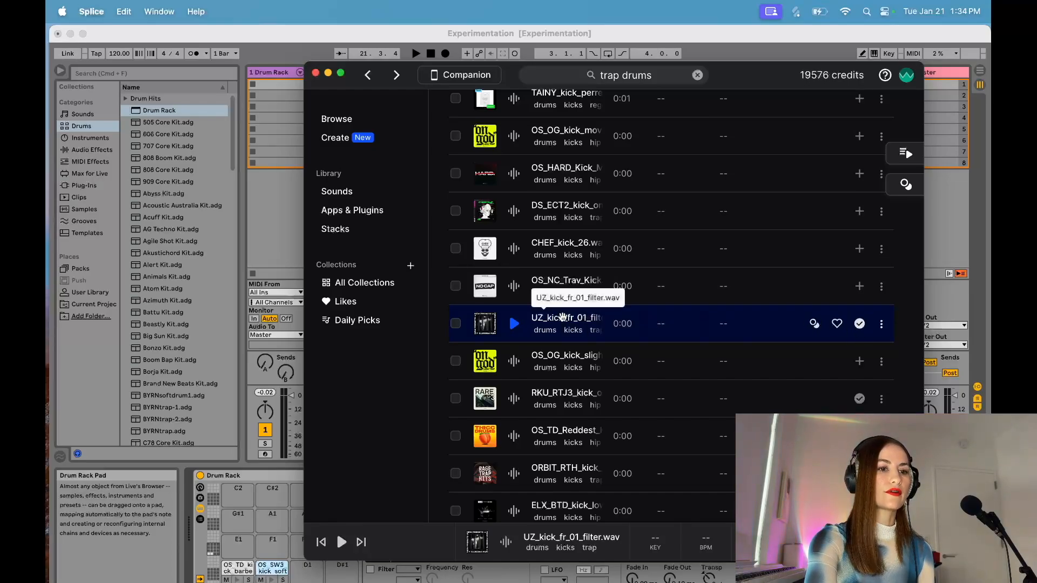
left_click_drag(563, 317, 251, 543)
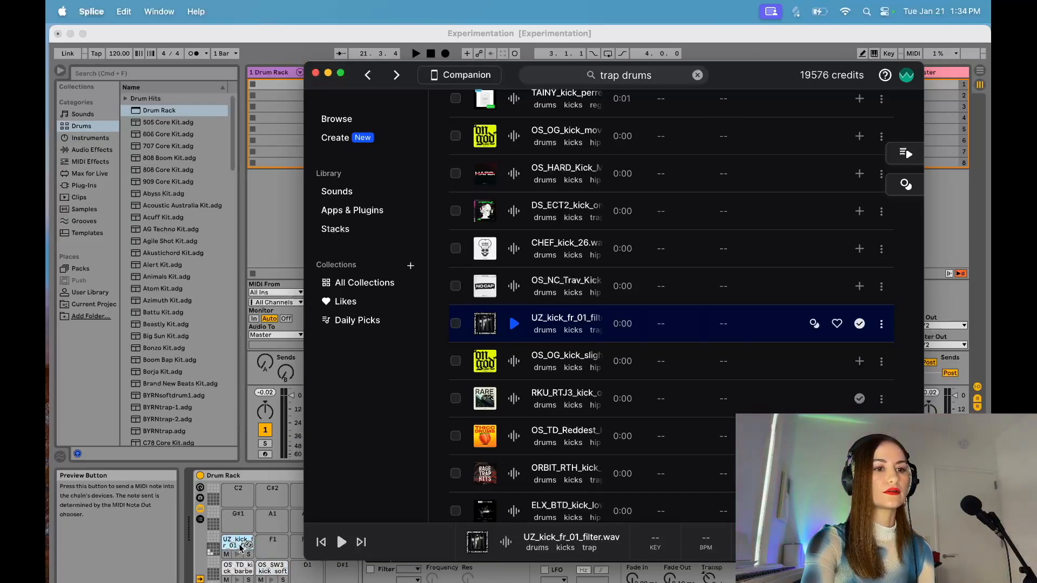
Step: Remove the kicks filter from the trap drums one-shot results
scroll(502, 381, "up", 10)
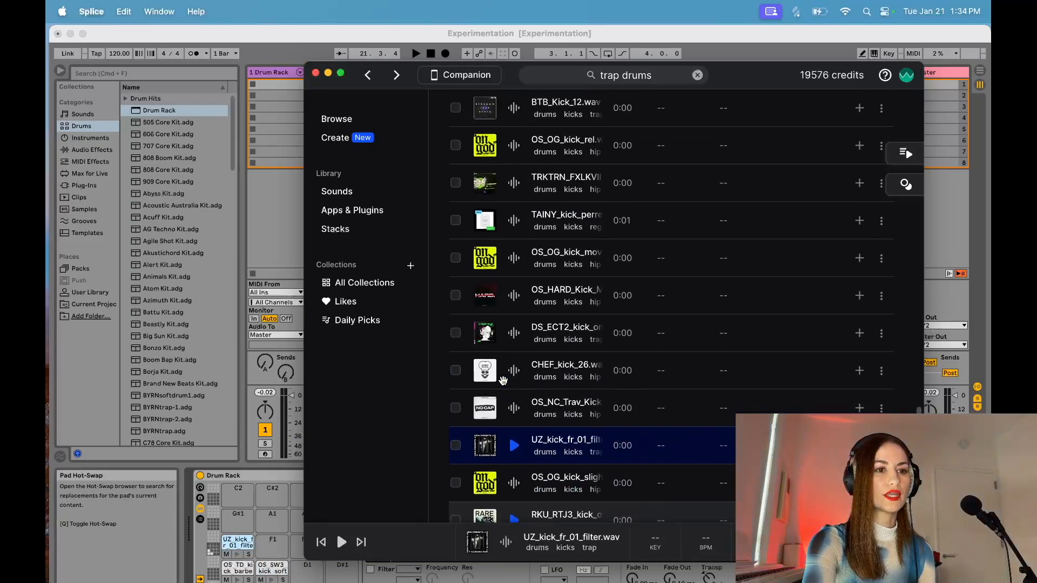
scroll(503, 383, "up", 10)
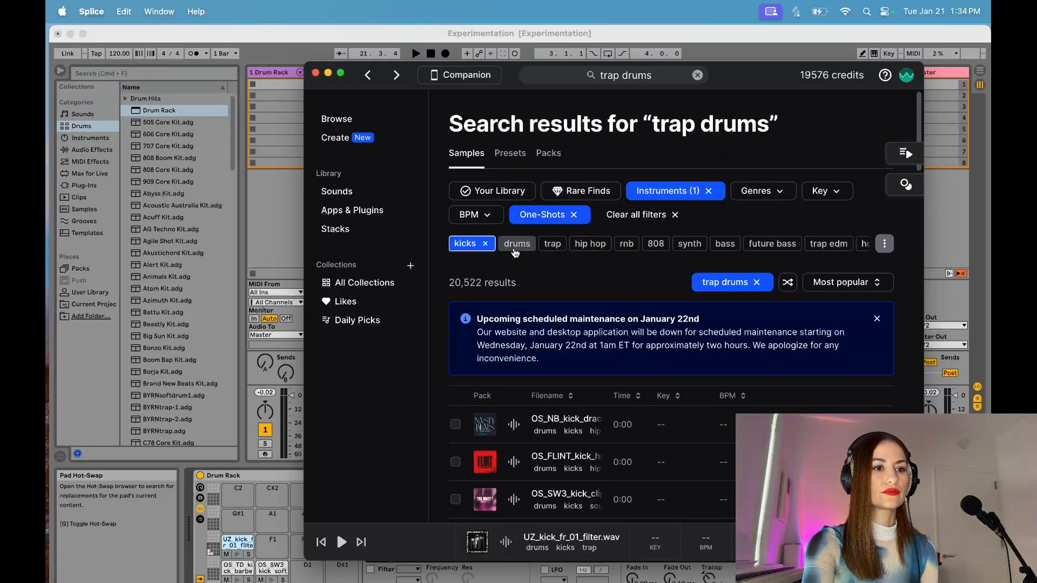
left_click(486, 245)
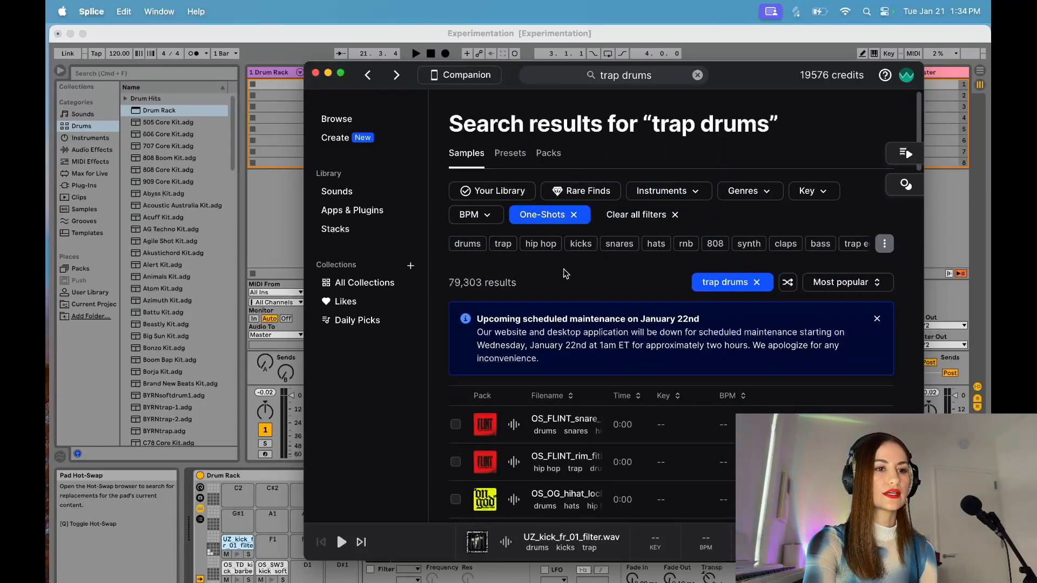
Step: Audition the already owned TRKTRN_FXLKVII hat one-shot and load it onto Drum Rack pad A1
scroll(569, 273, "down", 8)
scroll(570, 274, "down", 10)
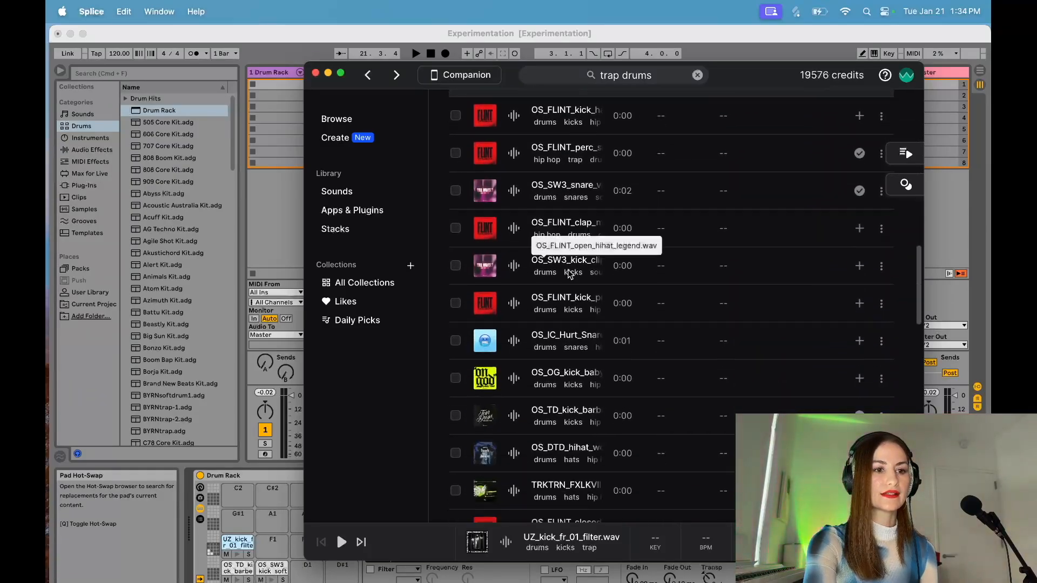
scroll(568, 274, "up", 3)
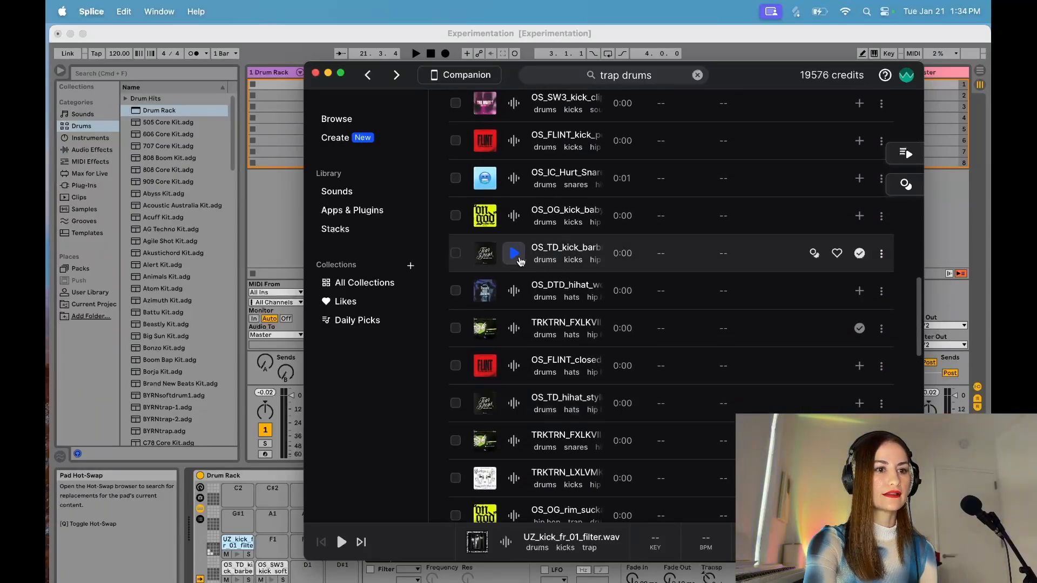
left_click(514, 330)
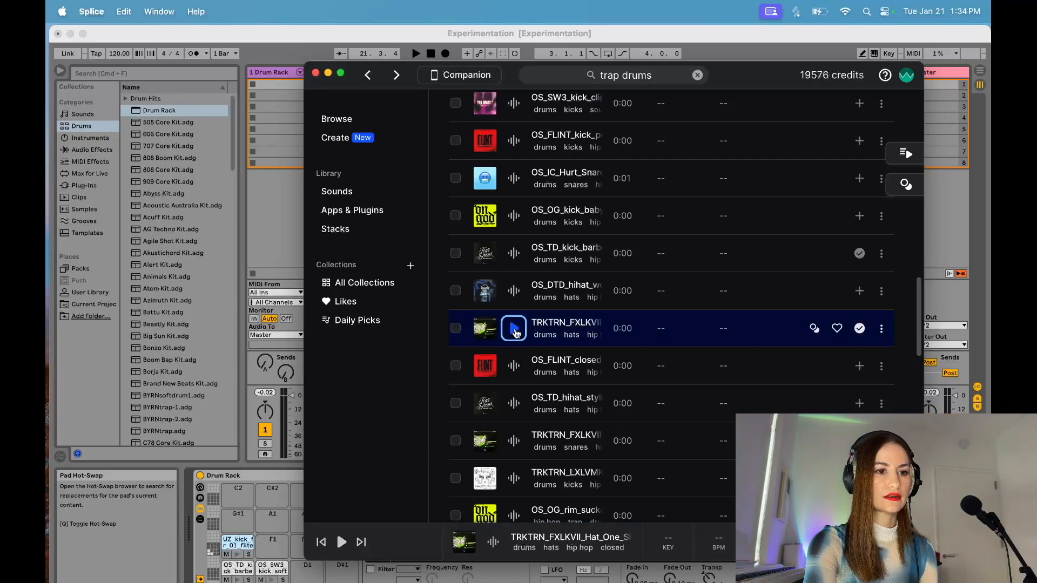
left_click_drag(573, 332, 273, 519)
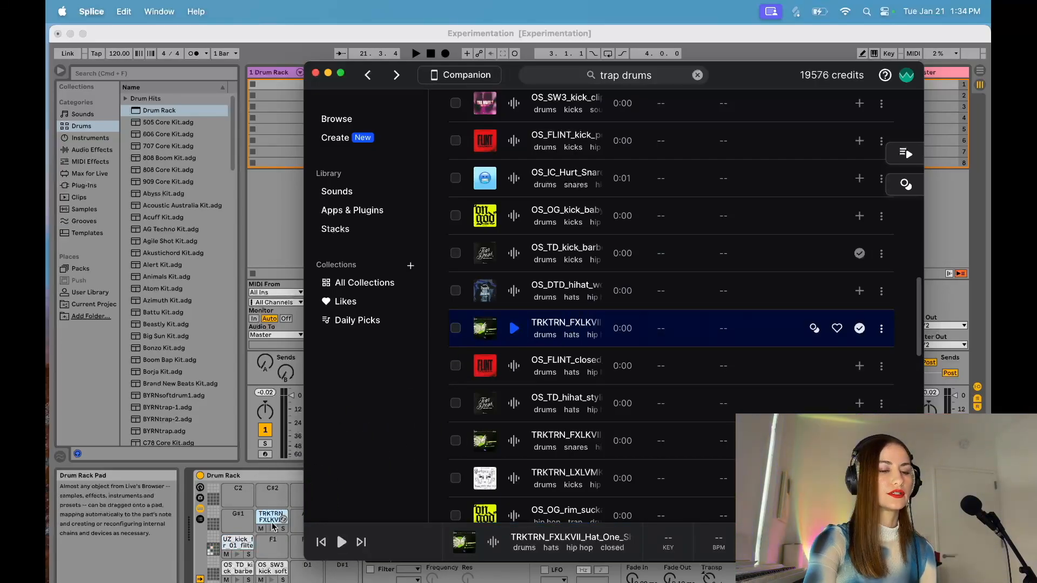
Step: Audition more hats, kicks and rims, then acquire JSB_VBND_HiHat_roll_fizz.wav and load it onto Drum Rack pad G#1
left_click(516, 404)
scroll(516, 351, "down", 5)
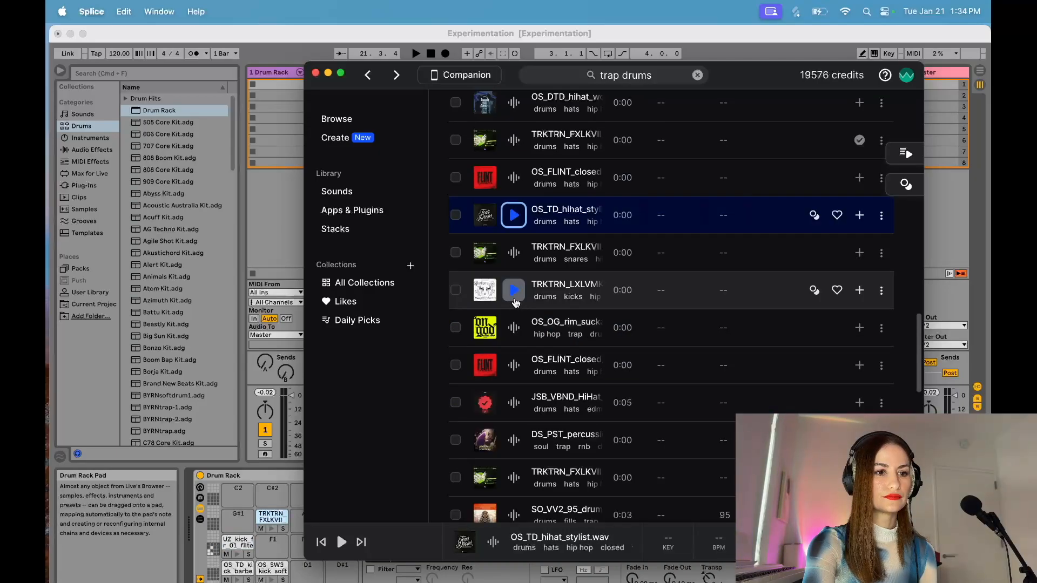
left_click(514, 290)
left_click(512, 331)
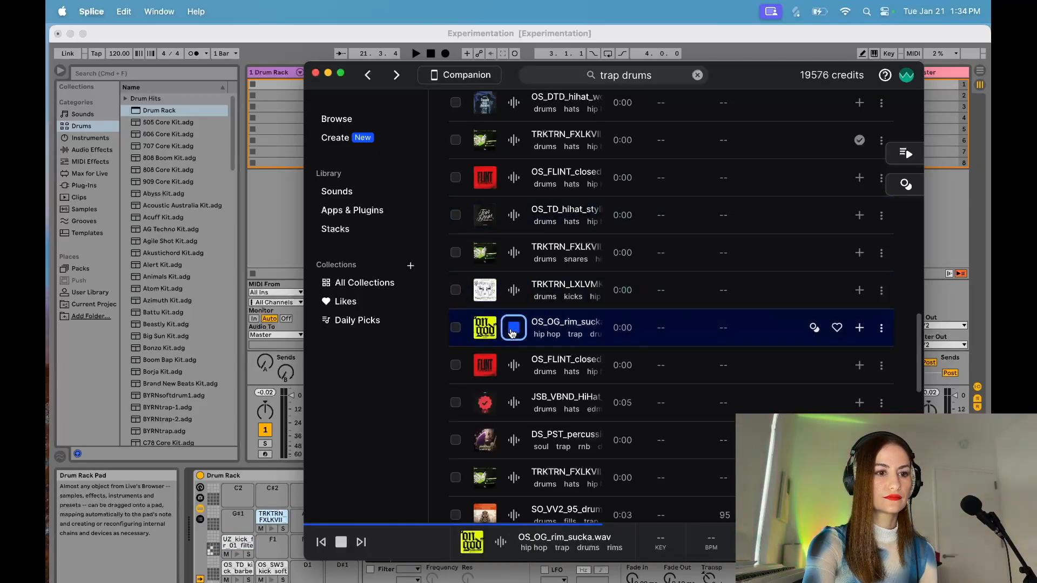
left_click(513, 367)
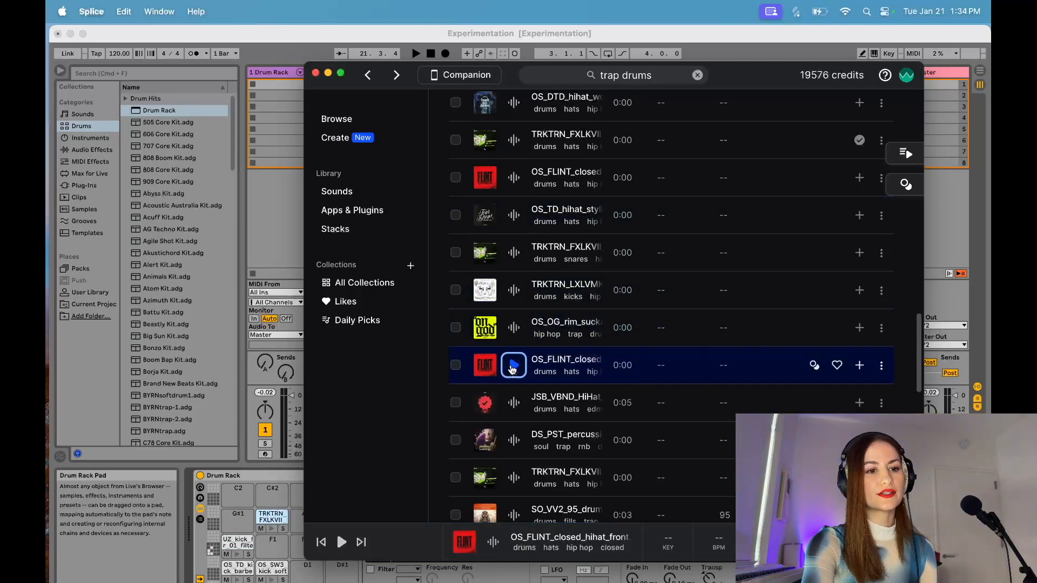
left_click(514, 410)
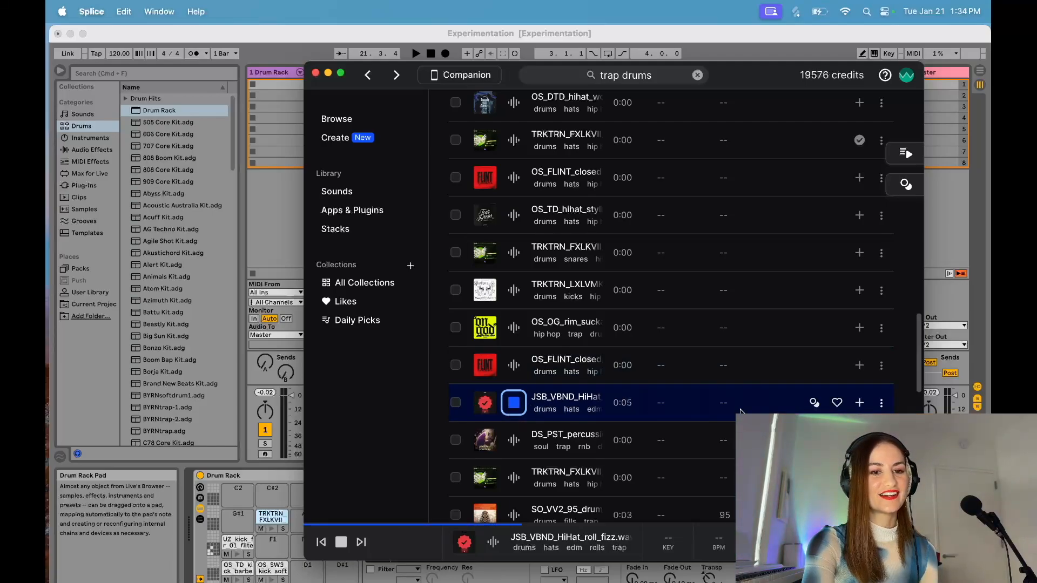
left_click(859, 403)
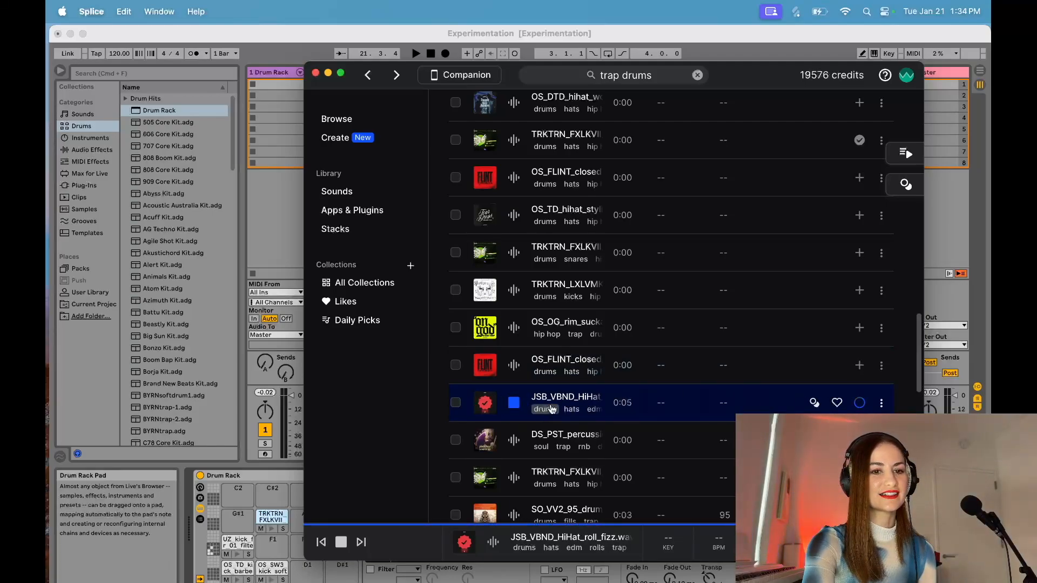
left_click_drag(546, 404, 244, 524)
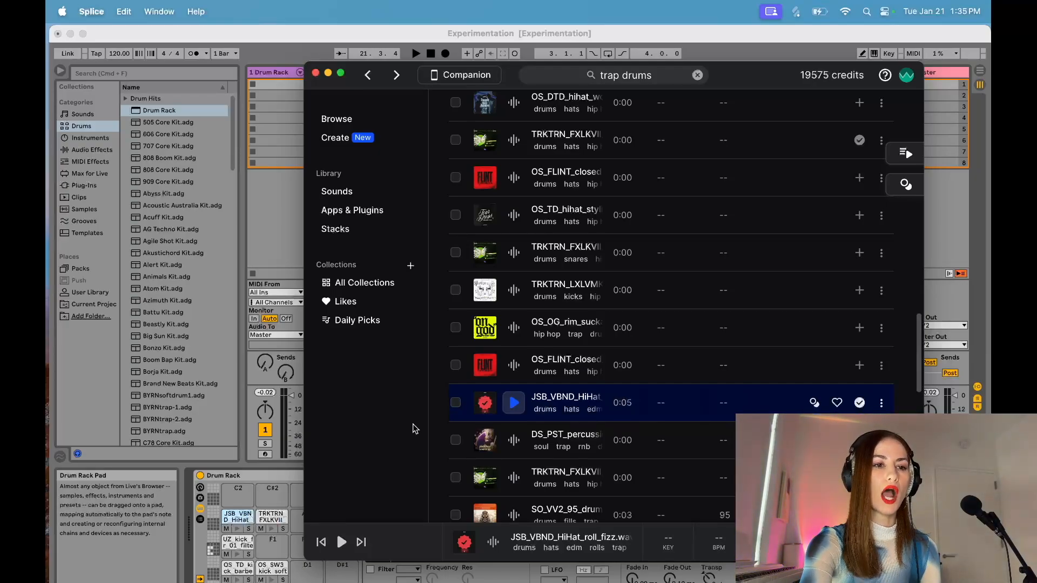
Step: Audition further snare, kick, fill and clap samples, then acquire X10_TWW_clap_full_clip.wav and load it onto Drum Rack pad F1
scroll(513, 365, "down", 6)
left_click(514, 295)
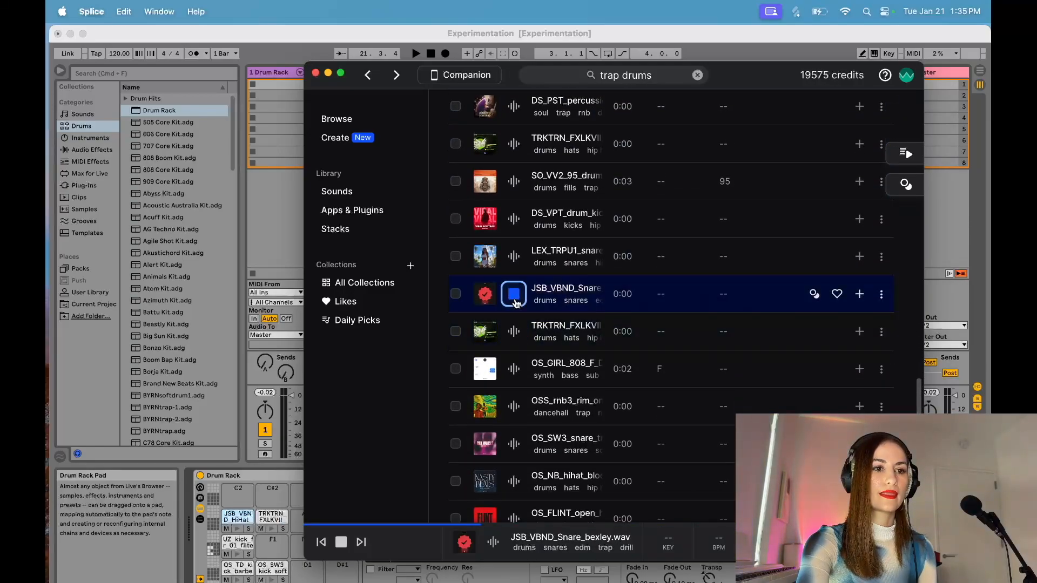
left_click(514, 254)
left_click(514, 219)
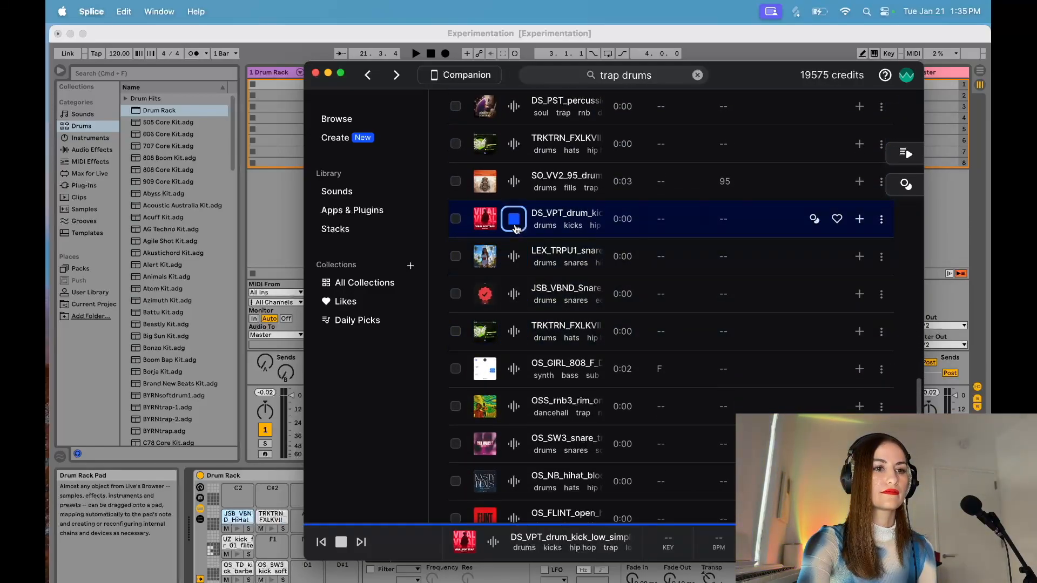
left_click(514, 182)
scroll(517, 346, "down", 5)
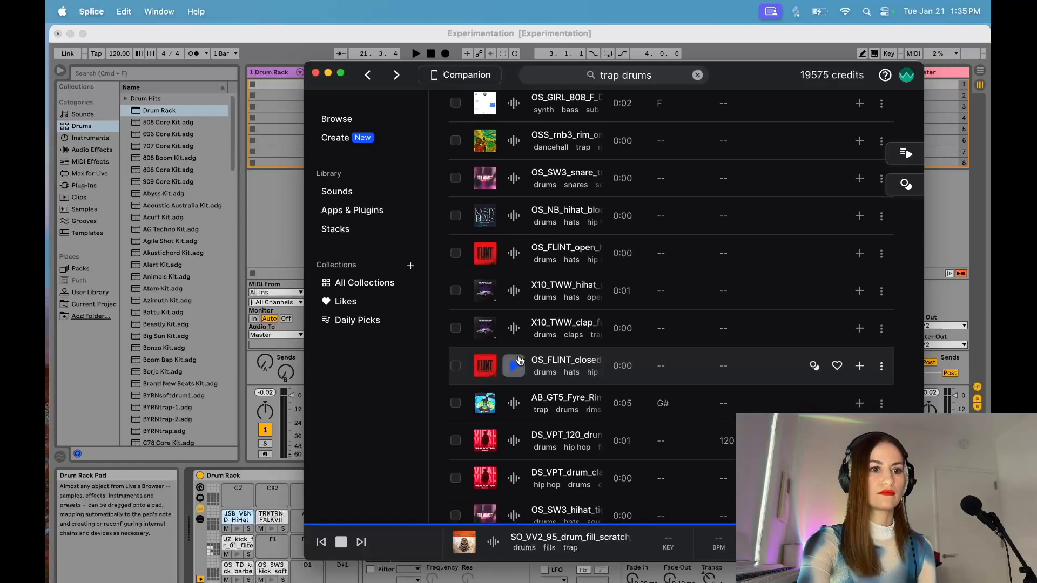
left_click(514, 330)
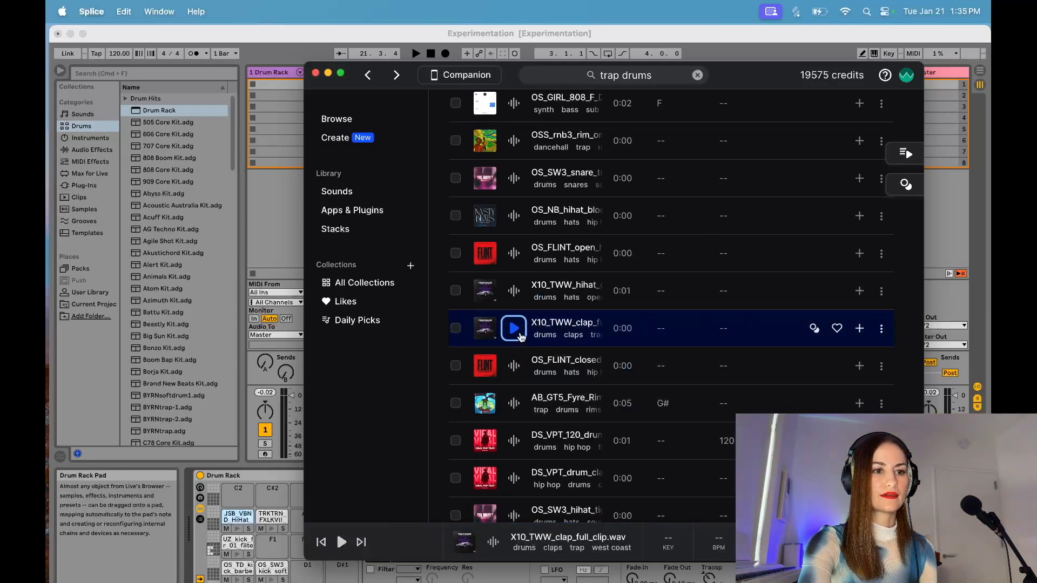
left_click(514, 291)
left_click(546, 332)
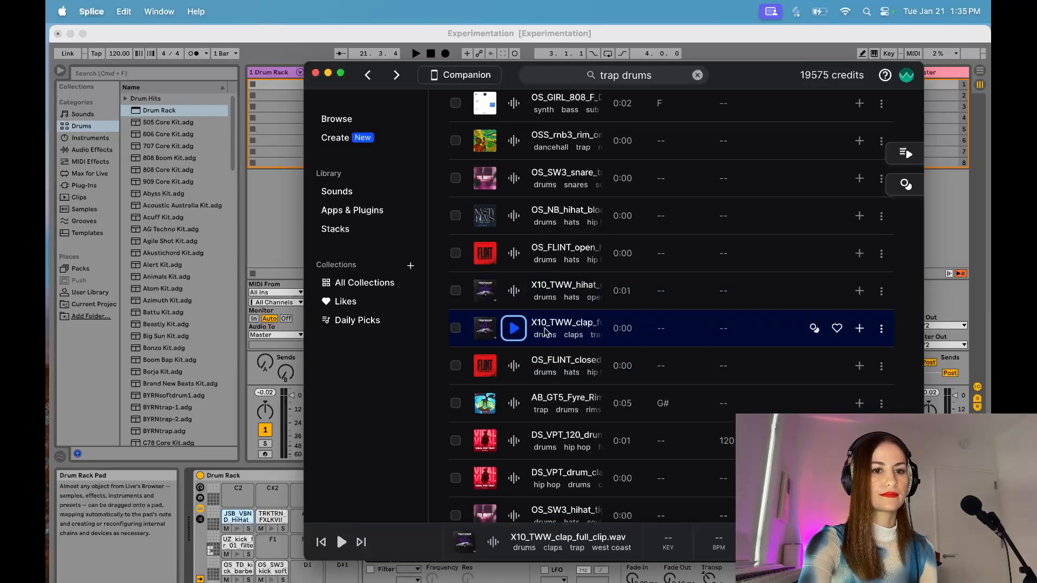
left_click(860, 328)
left_click_drag(555, 324, 273, 543)
Step: On results page 4, audition the OSS_rnb3 percussion one-shot, acquire it and load it onto Drum Rack pad D1
scroll(663, 342, "down", 2)
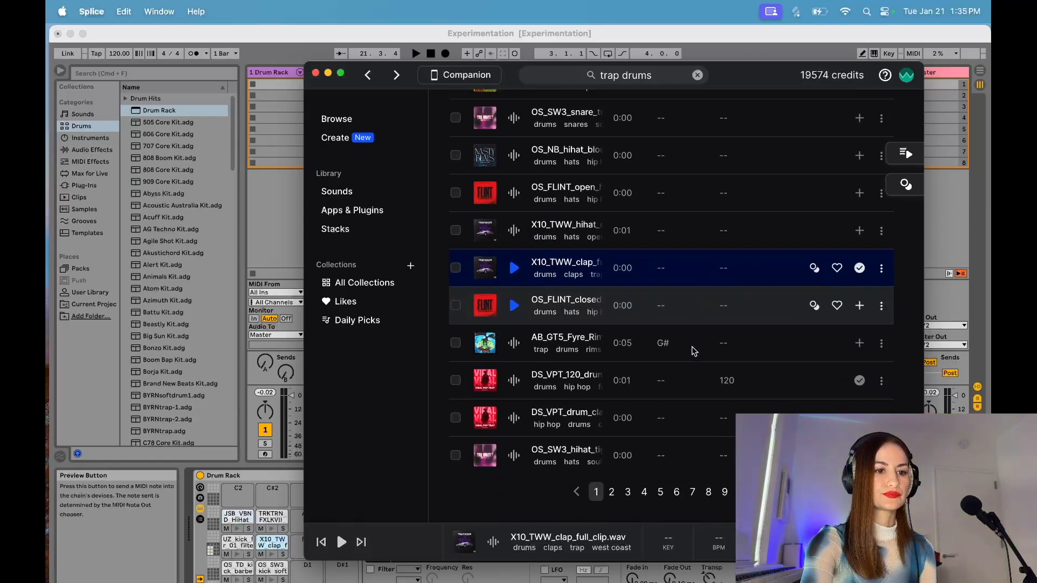
left_click(644, 492)
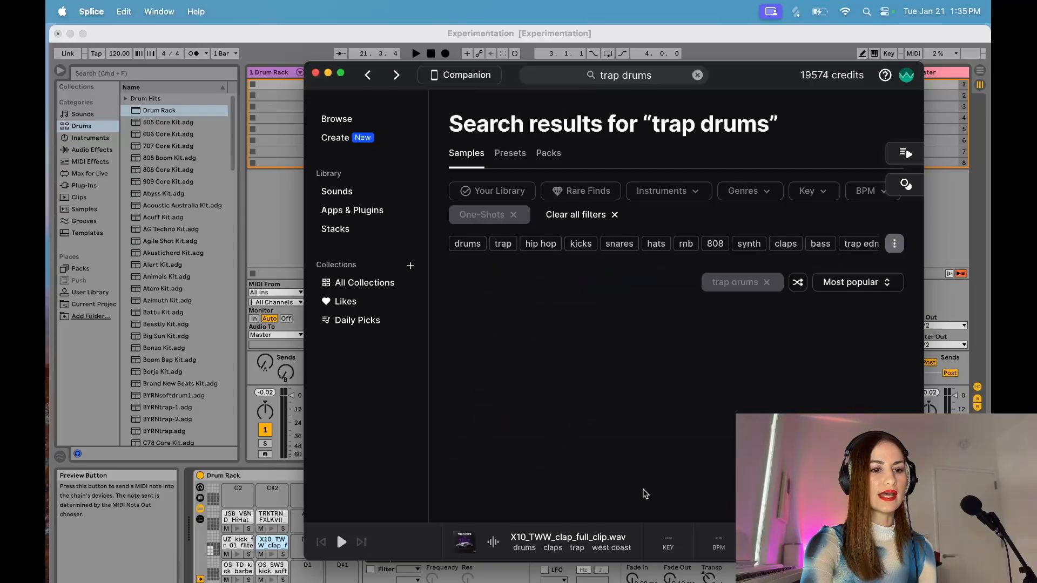
scroll(540, 351, "down", 5)
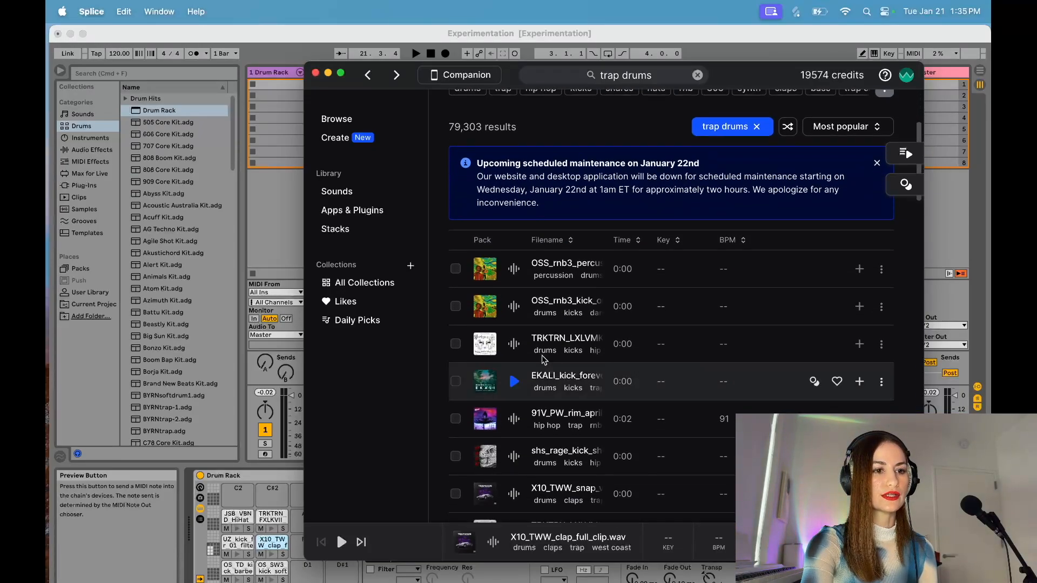
left_click(515, 312)
key("Up")
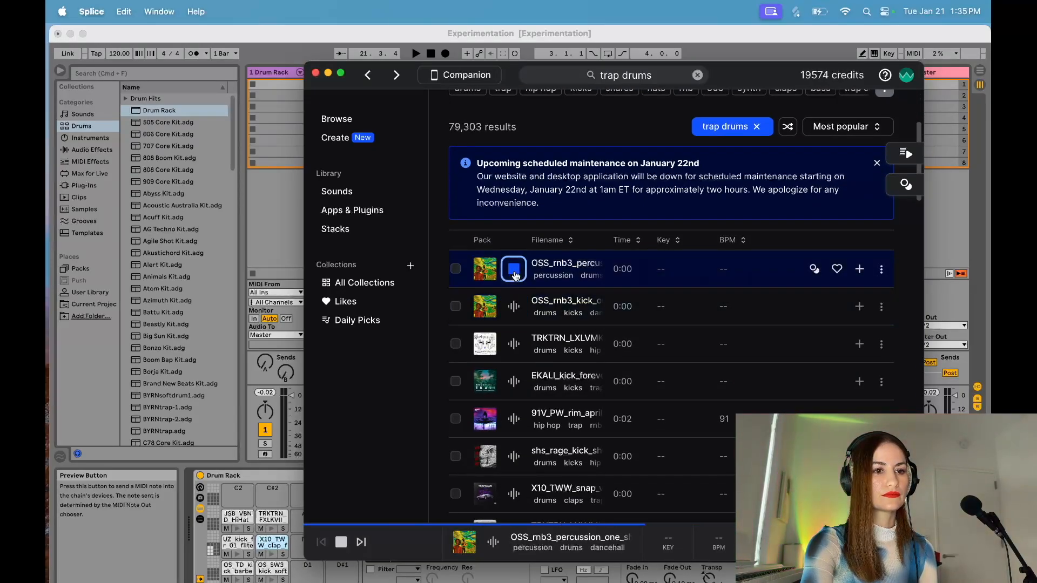
left_click(515, 271)
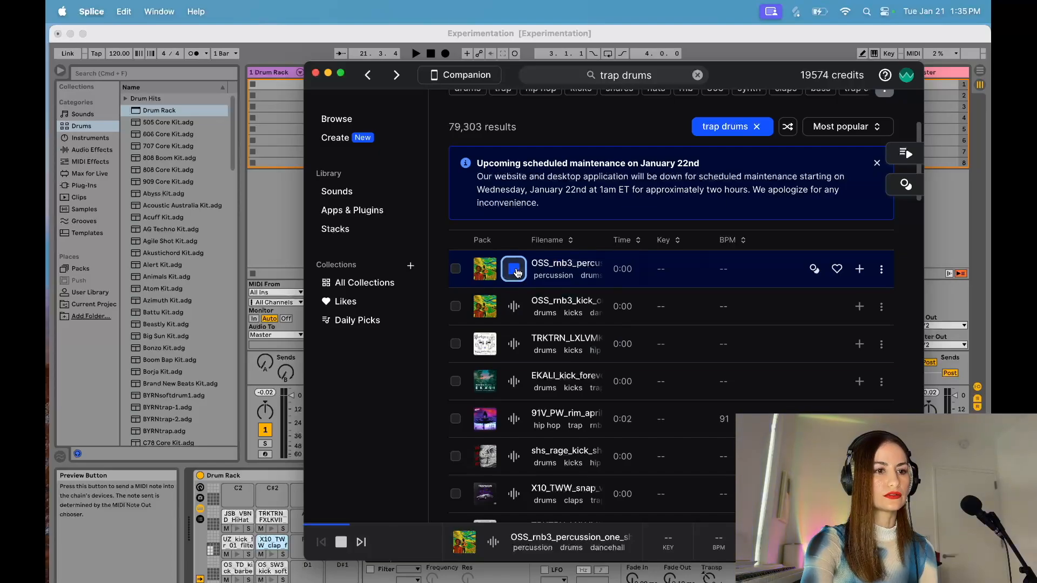
left_click(860, 269)
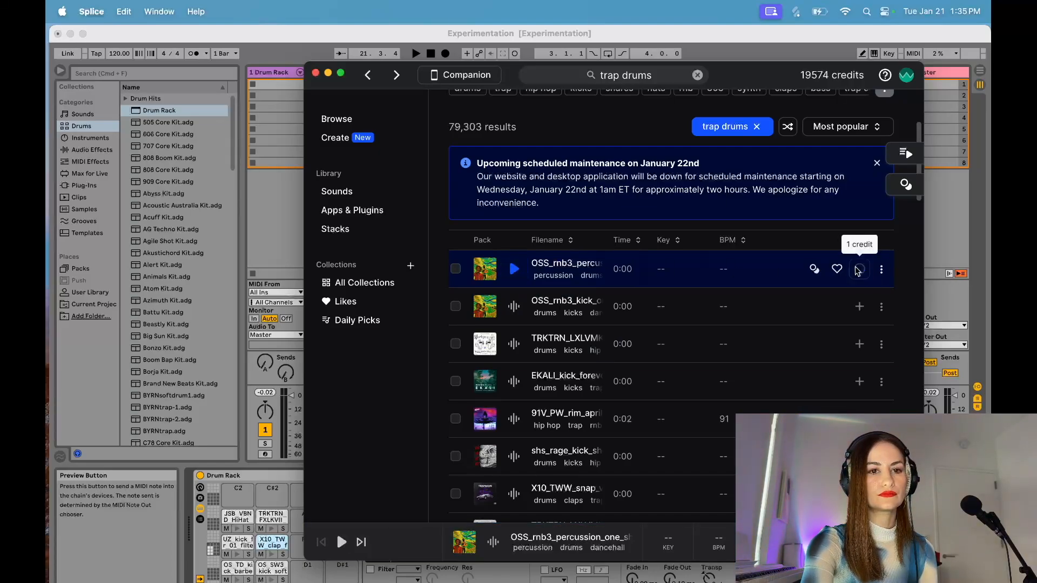
left_click_drag(484, 269, 306, 568)
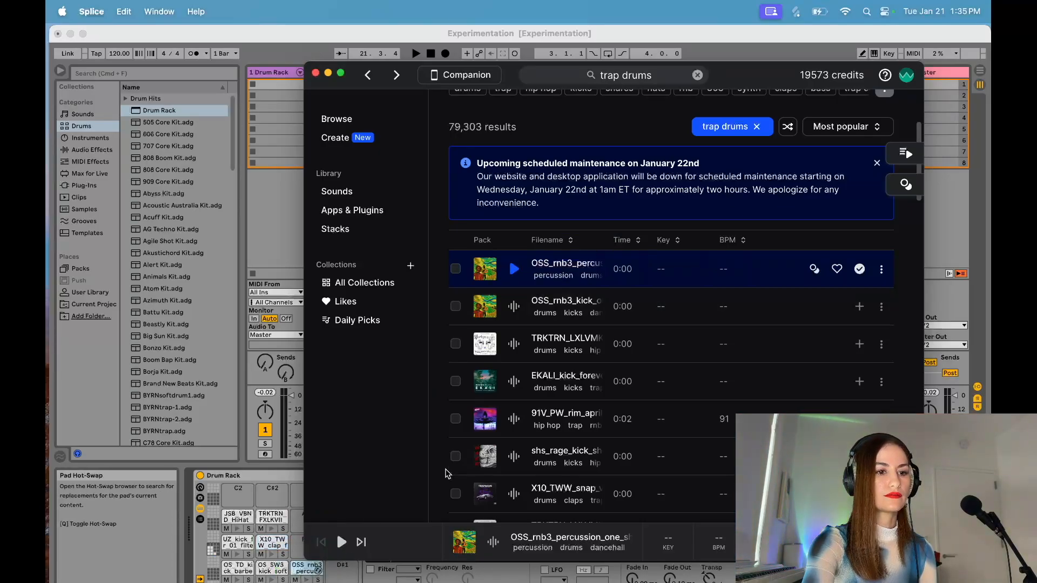
Step: Audition kick, crash and closed-hat one-shots further down the trap drums results
scroll(536, 433, "down", 4)
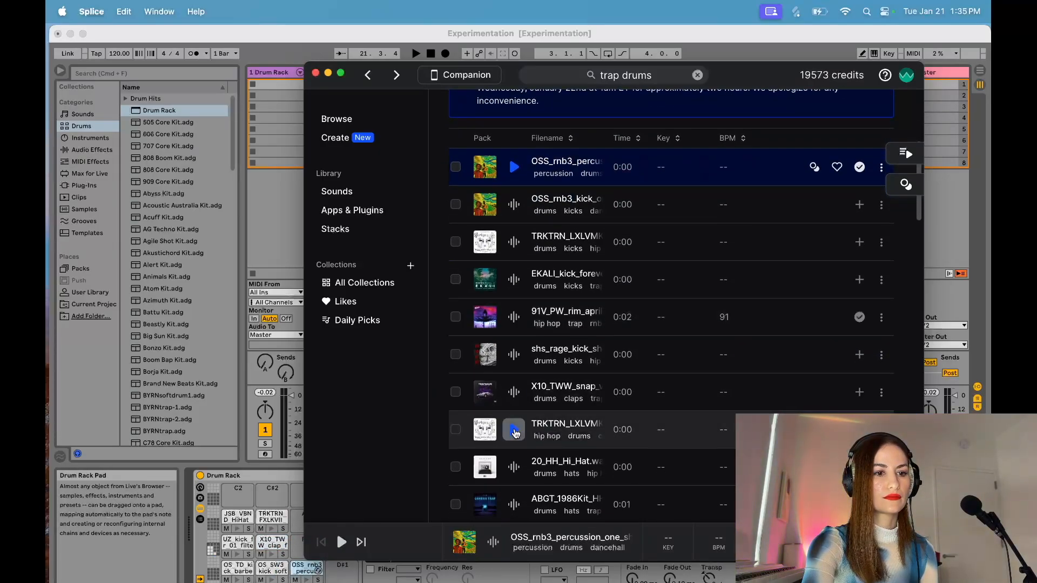
left_click(514, 431)
scroll(515, 431, "down", 9)
left_click(514, 295)
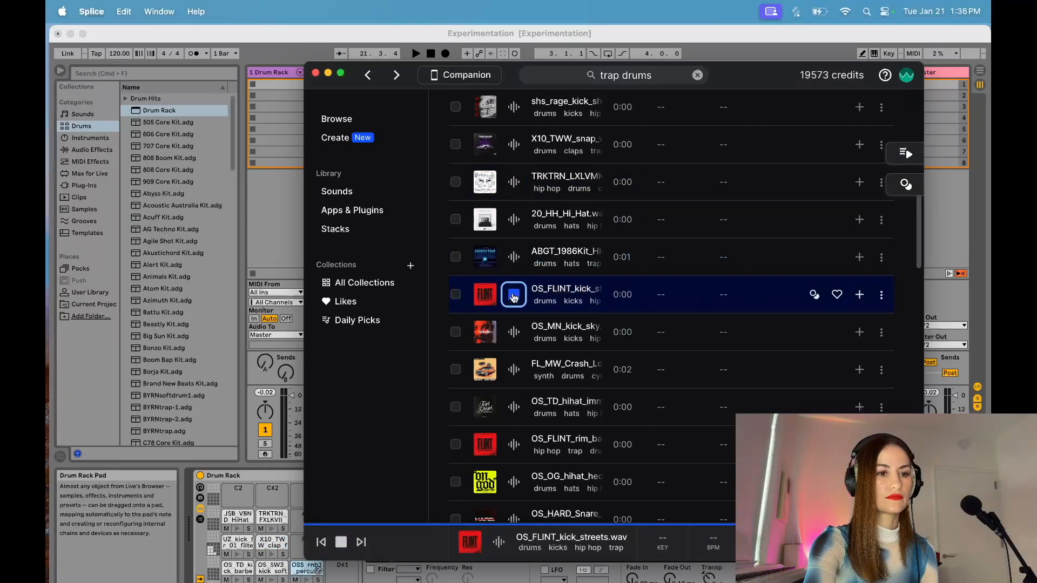
left_click(514, 331)
left_click(514, 369)
scroll(516, 373, "down", 8)
left_click(514, 337)
scroll(516, 345, "down", 2)
Step: Filter the one-shots to snares, audition several and load the already owned OS_SW3_snare_vibe.wav onto Drum Rack pad C2
scroll(515, 345, "up", 20)
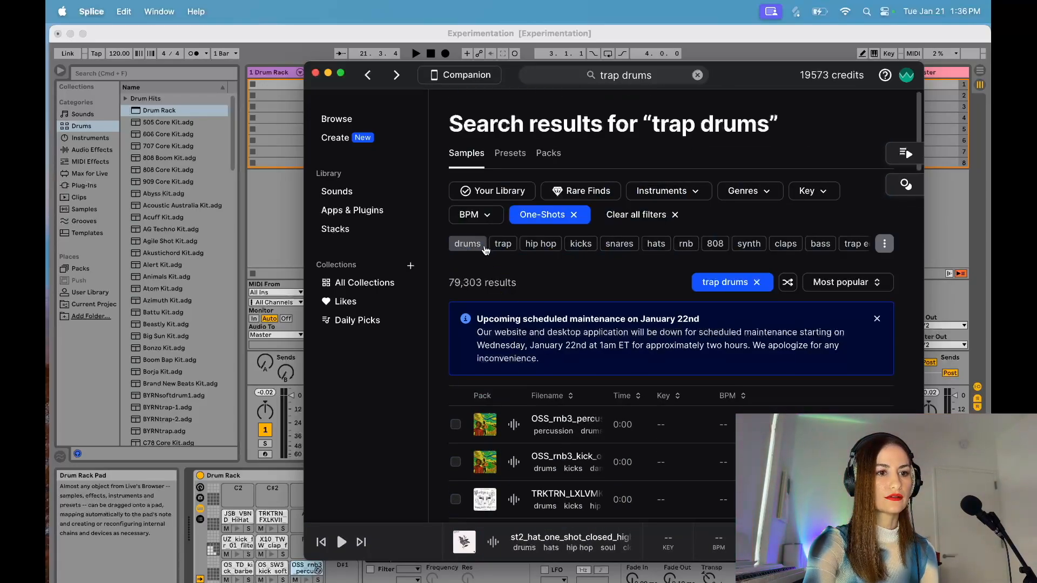
left_click(605, 242)
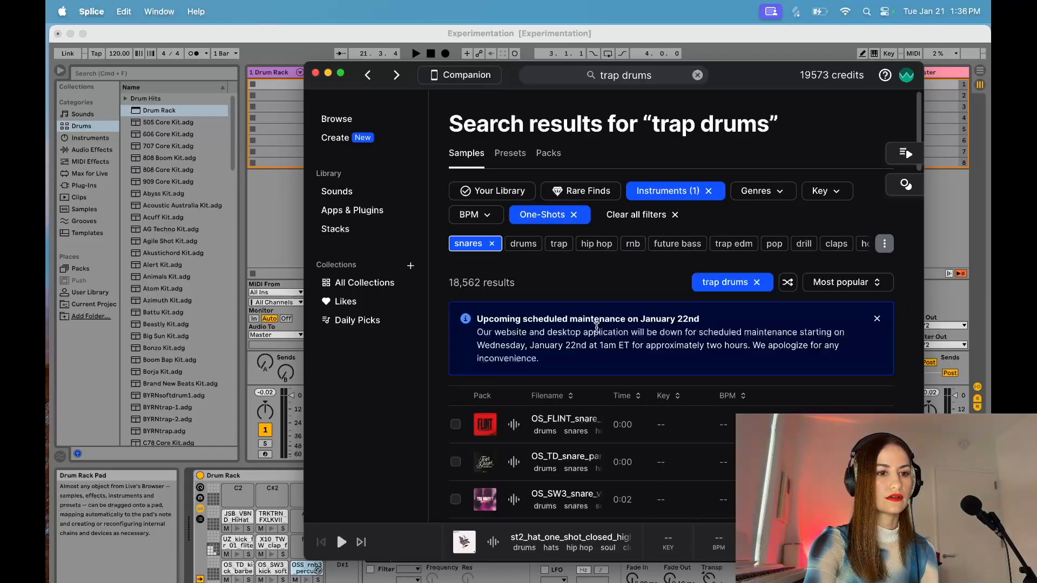
scroll(599, 331, "down", 3)
scroll(598, 332, "down", 4)
left_click(513, 281)
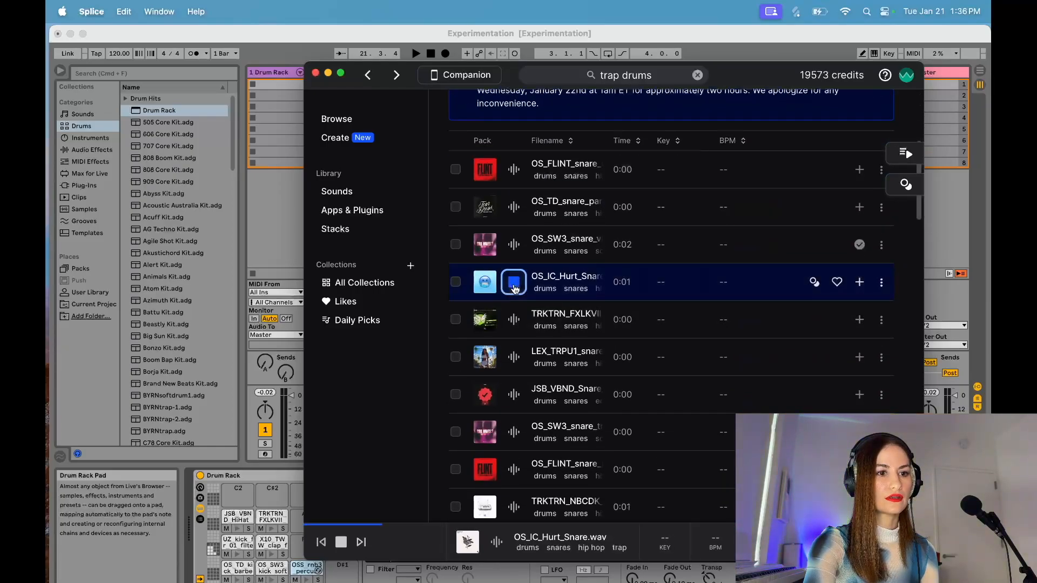
left_click(514, 244)
left_click(514, 207)
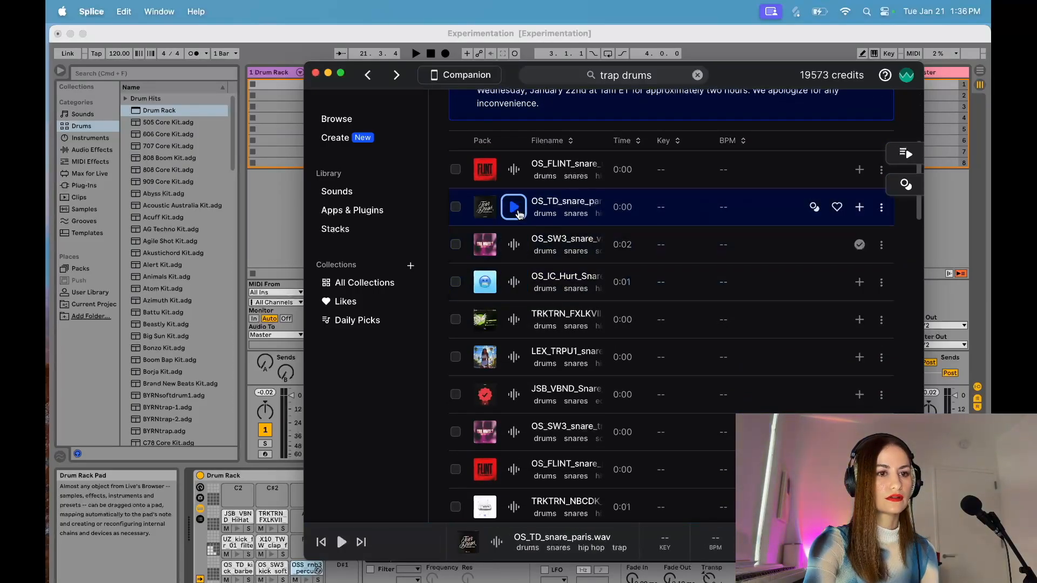
left_click(513, 244)
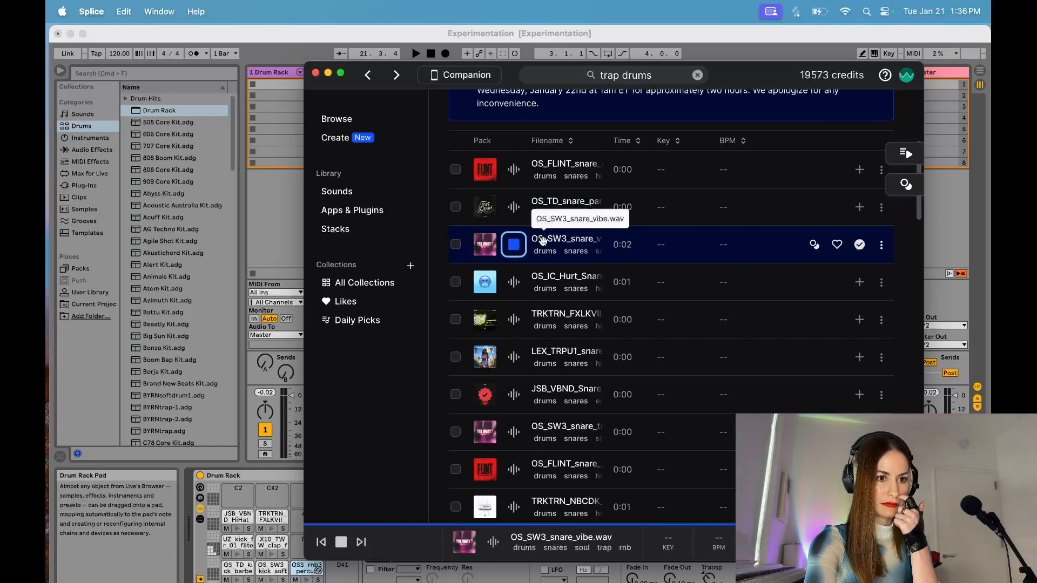
left_click_drag(543, 241, 235, 491)
Step: Audition more snares, then acquire OS_FLINT_snare_speed.wav and load it onto Drum Rack pad D#1
left_click(514, 432)
scroll(517, 432, "down", 4)
left_click(514, 401)
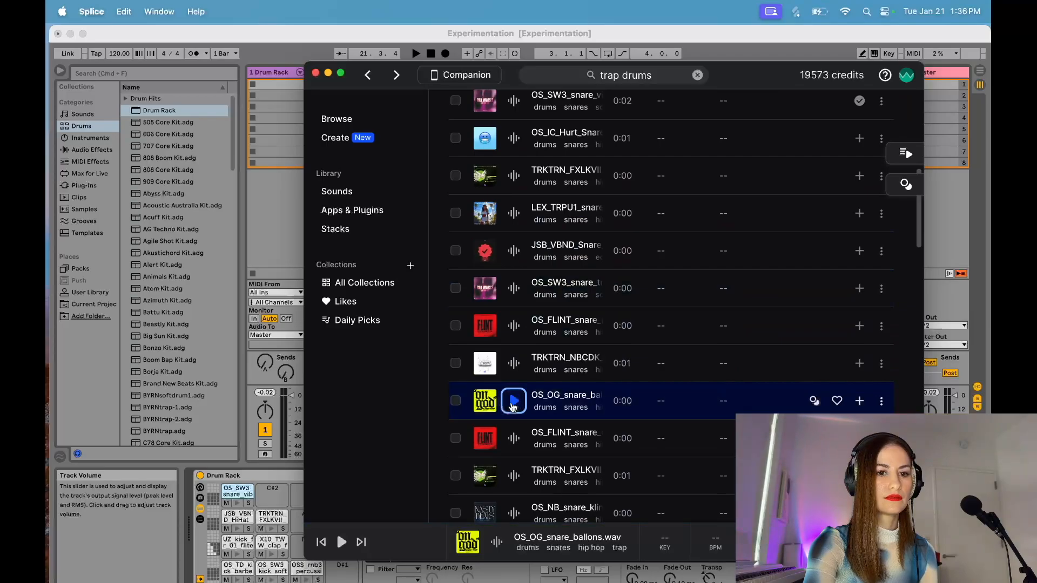
left_click(513, 363)
scroll(514, 346, "down", 4)
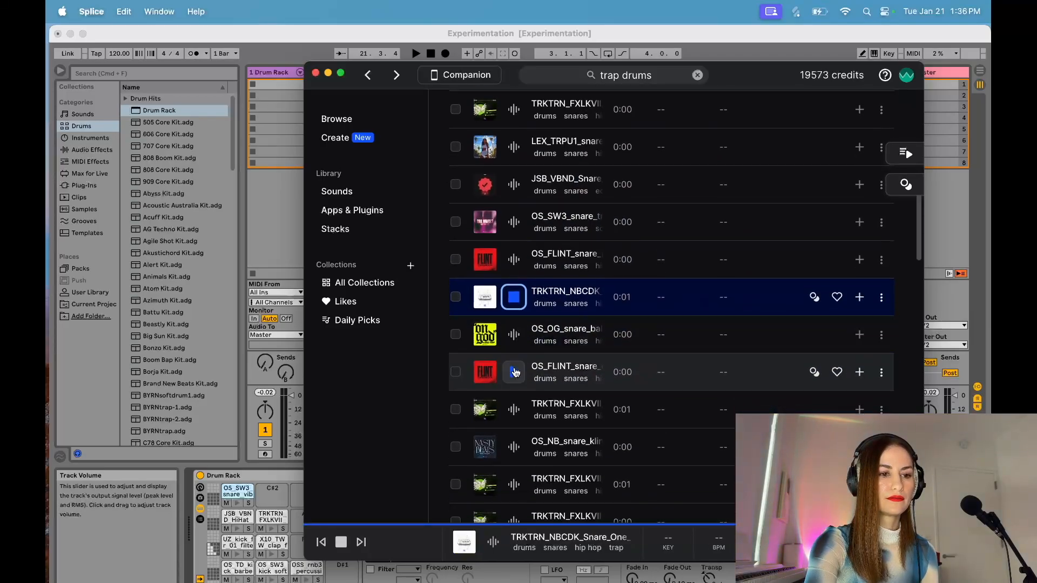
left_click(514, 314)
left_click(514, 351)
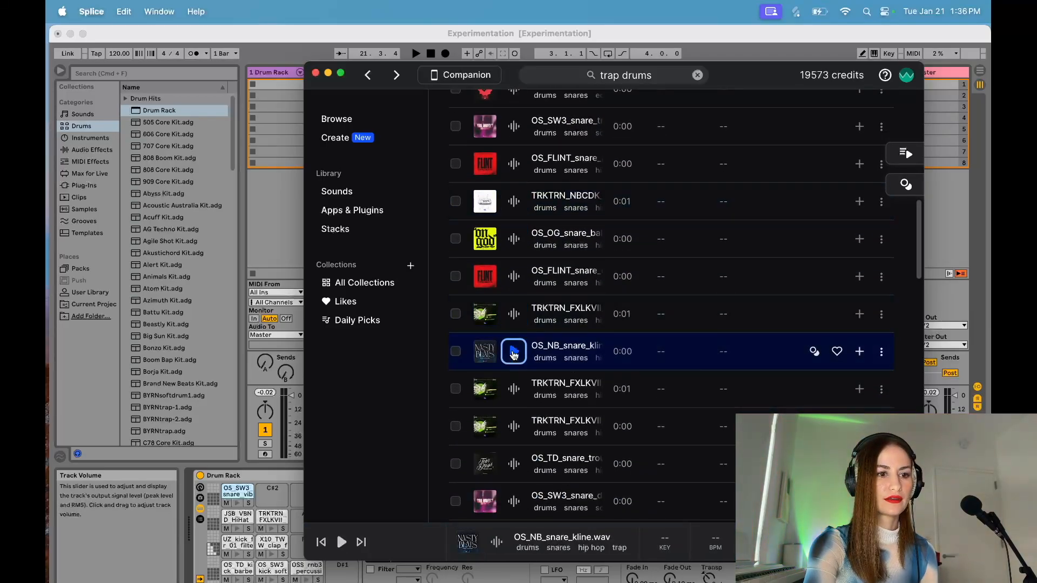
scroll(513, 351, "down", 8)
left_click(513, 359)
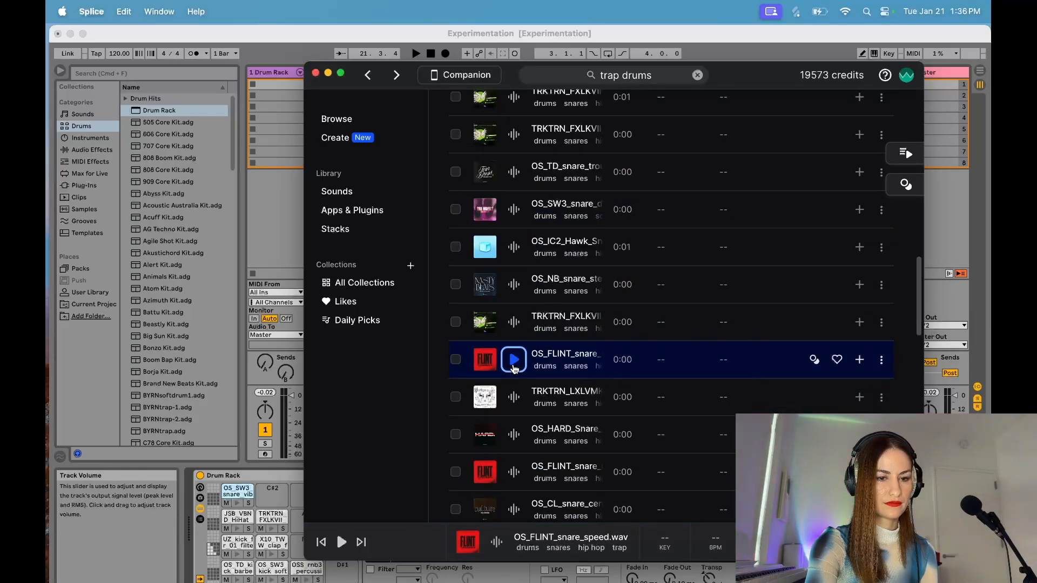
left_click(859, 359)
left_click_drag(564, 372, 344, 570)
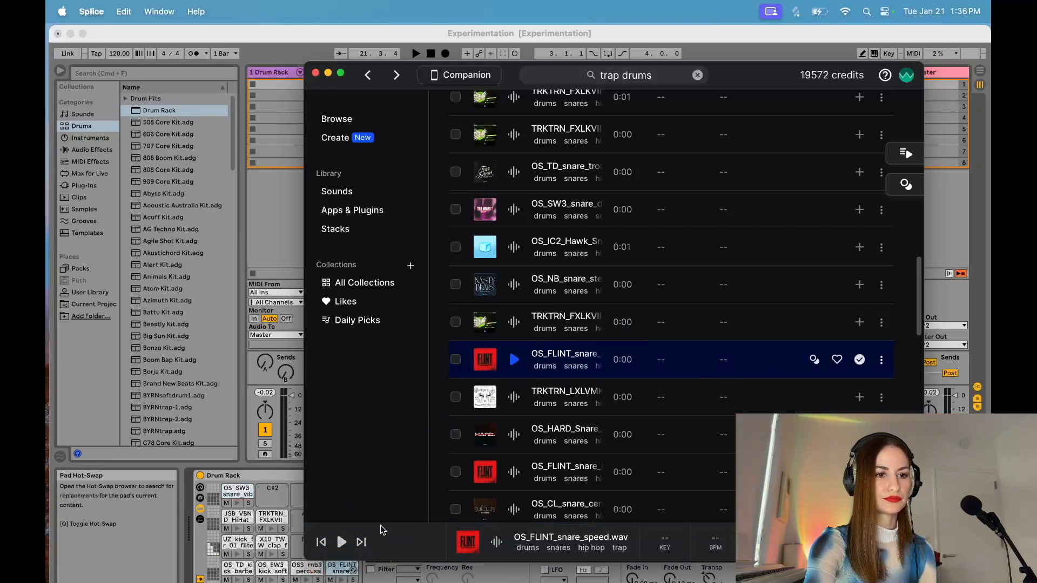
Step: Audition further snares, then acquire the ABYT snare and OS_TD2_snare_pin.wav and load them onto Drum Rack pads A#1 and F#1
scroll(546, 464, "down", 1)
scroll(547, 465, "down", 5)
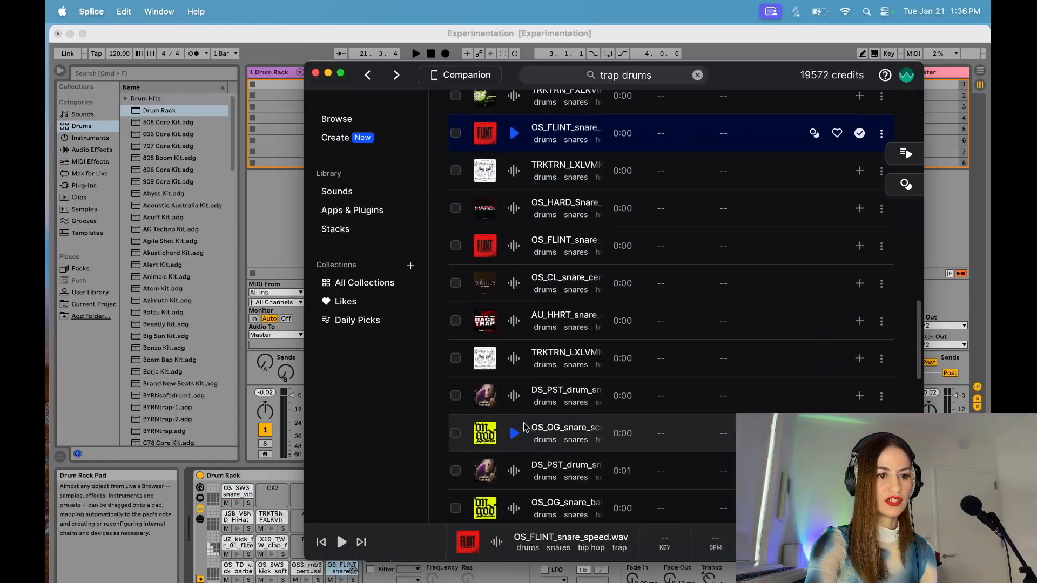
left_click(516, 404)
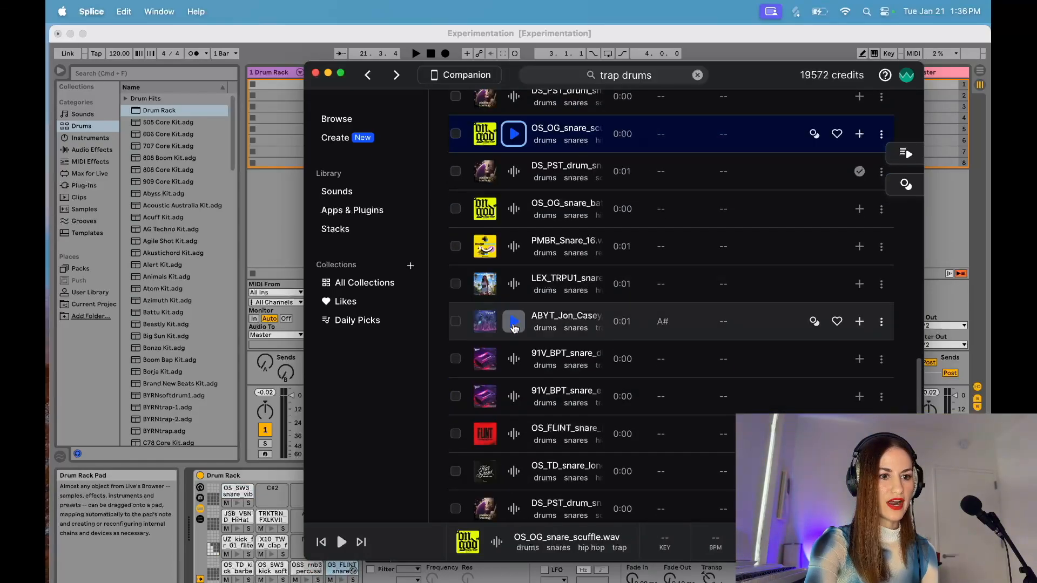
left_click(514, 324)
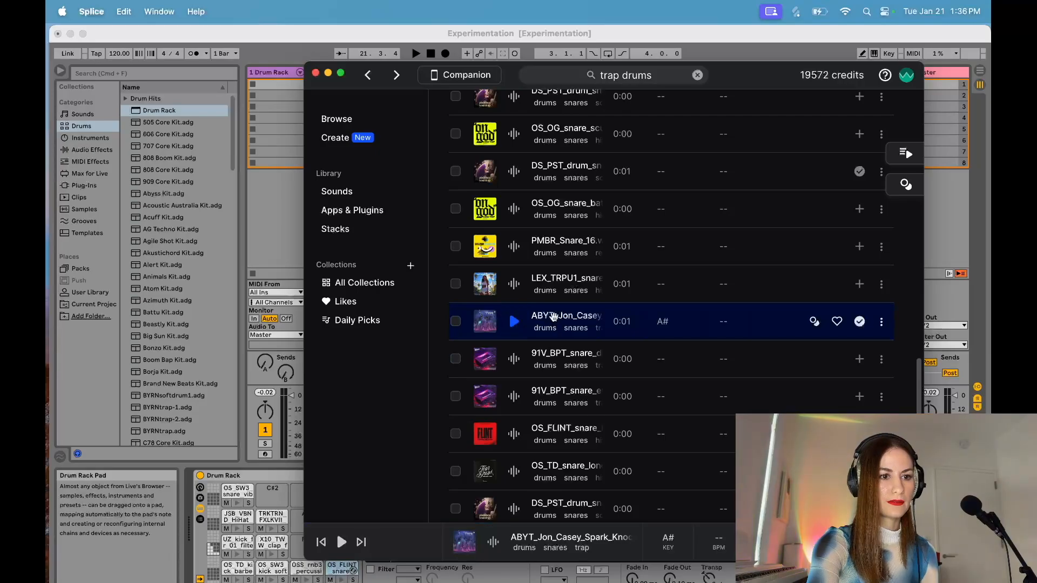
scroll(516, 399, "down", 10)
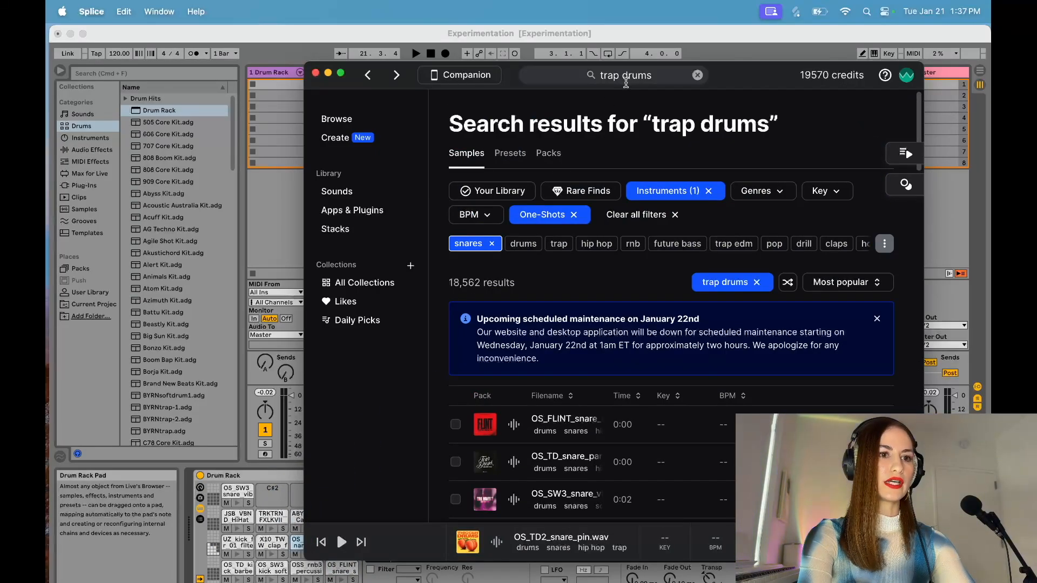
Step: Replace the trap drums search with a search for foley percussion
left_click(659, 78)
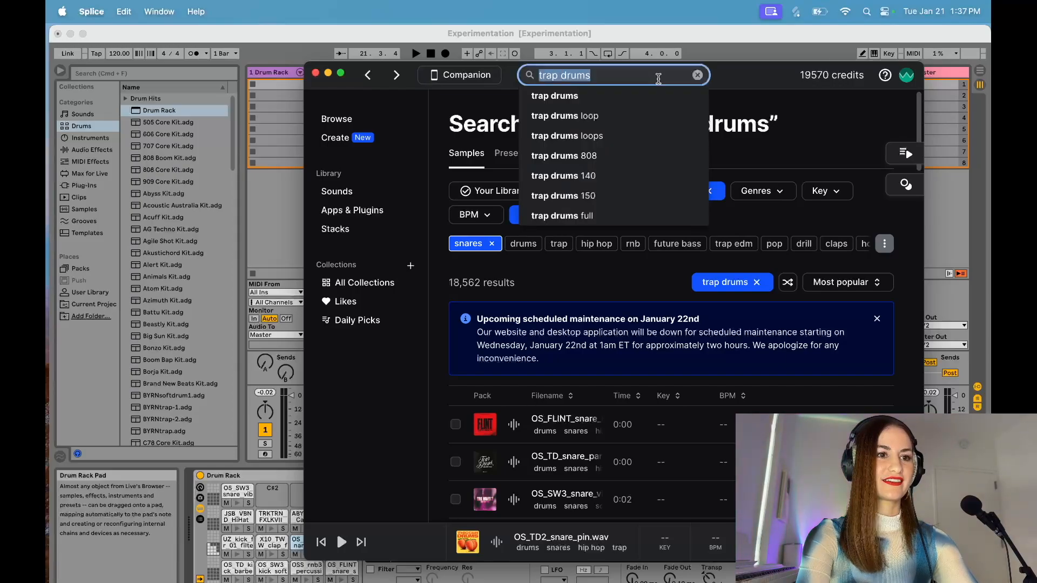
type("foley")
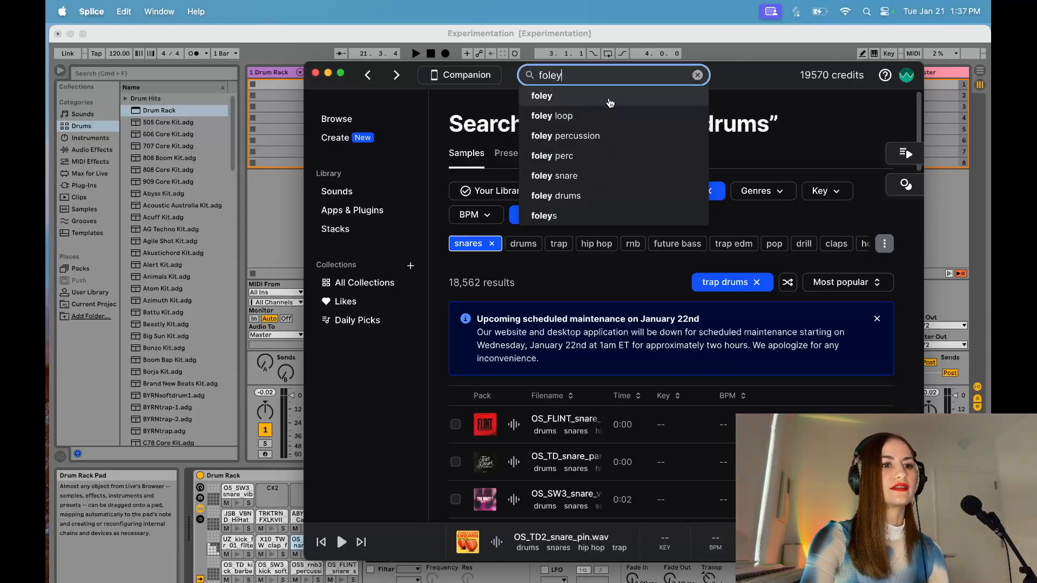
left_click(600, 136)
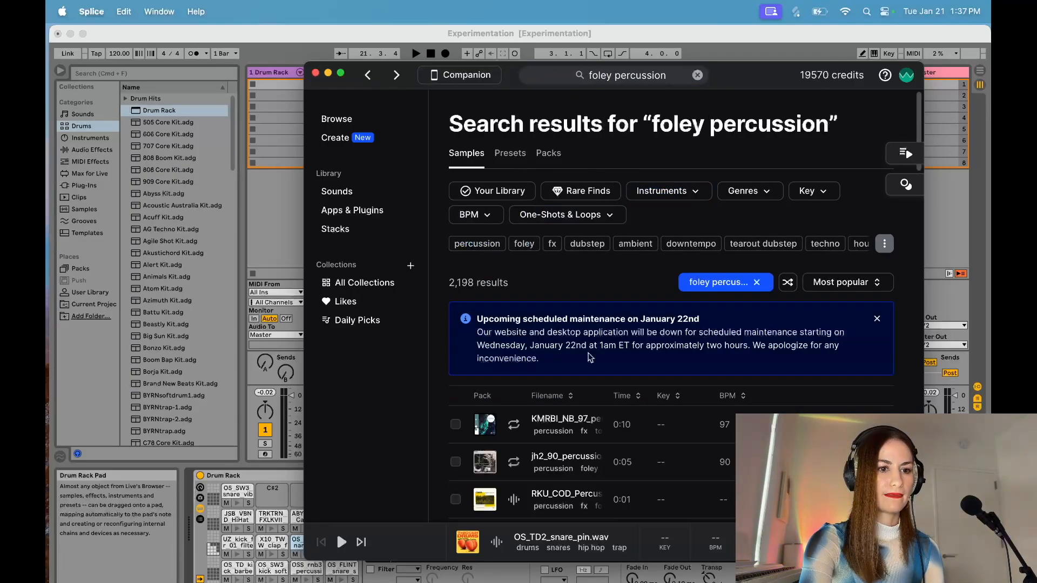
Step: Audition several foley percussion one-shots and acquire the KOAN_SOUND percussion sample
scroll(540, 346, "down", 5)
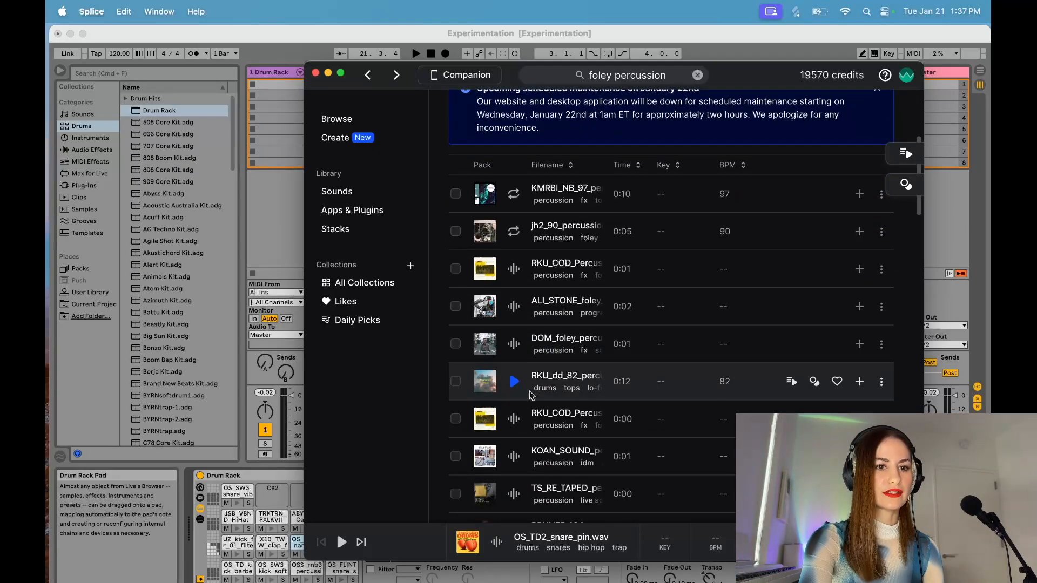
left_click(513, 307)
left_click(514, 268)
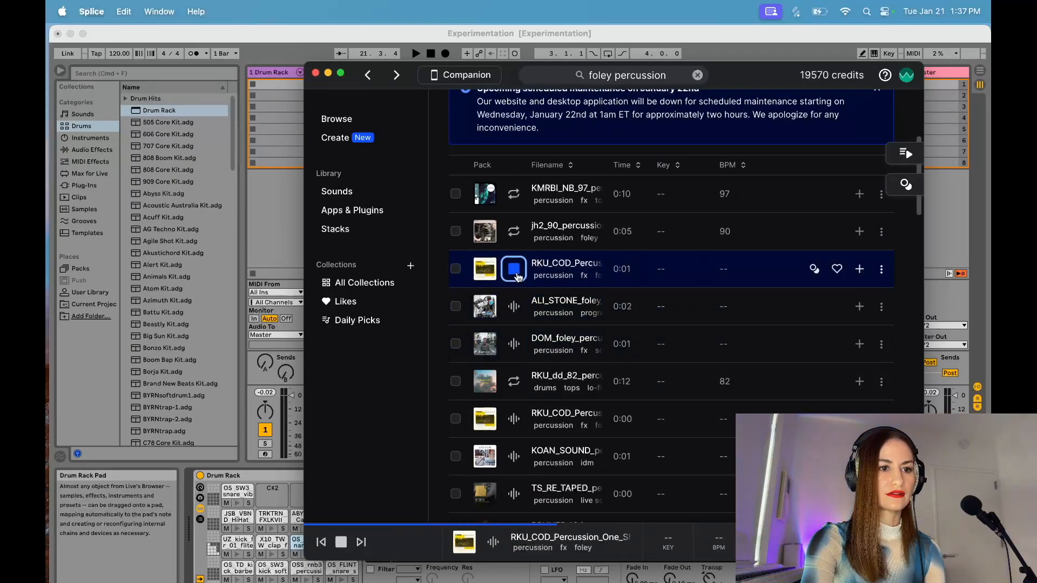
scroll(516, 292, "down", 3)
left_click(514, 307)
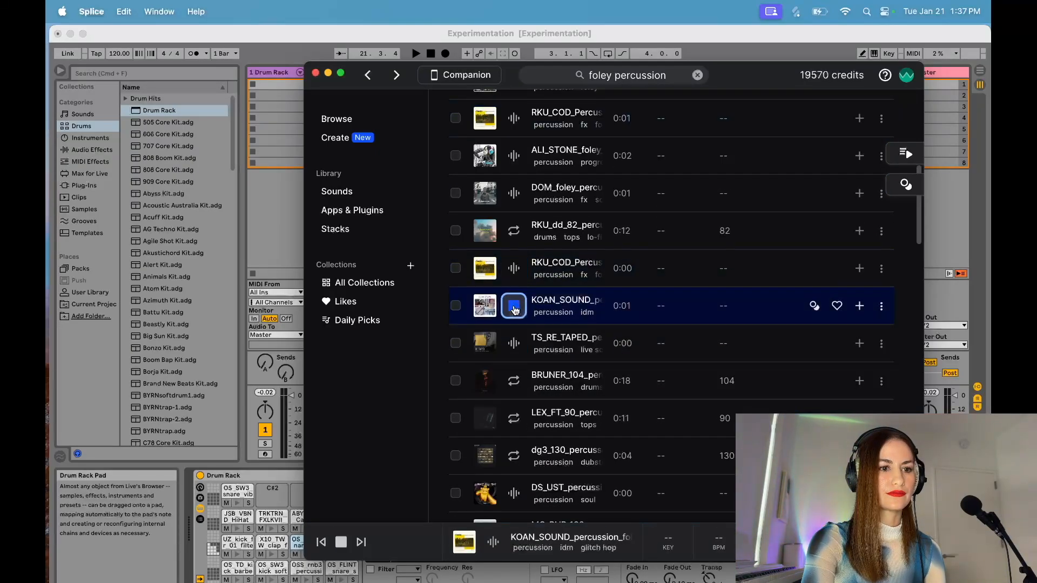
left_click(514, 348)
left_click(514, 306)
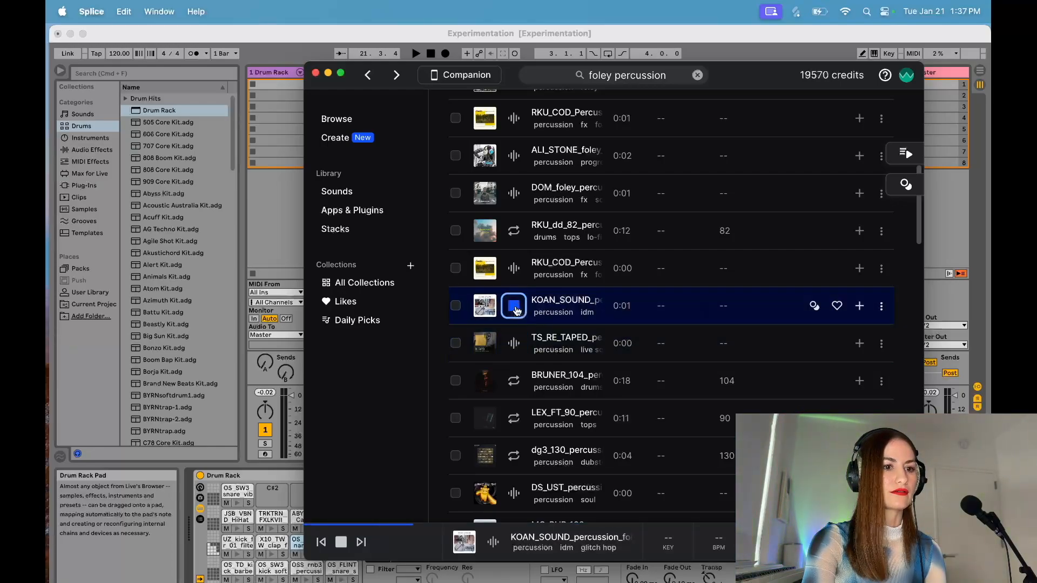
scroll(516, 302, "down", 2)
left_click(514, 273)
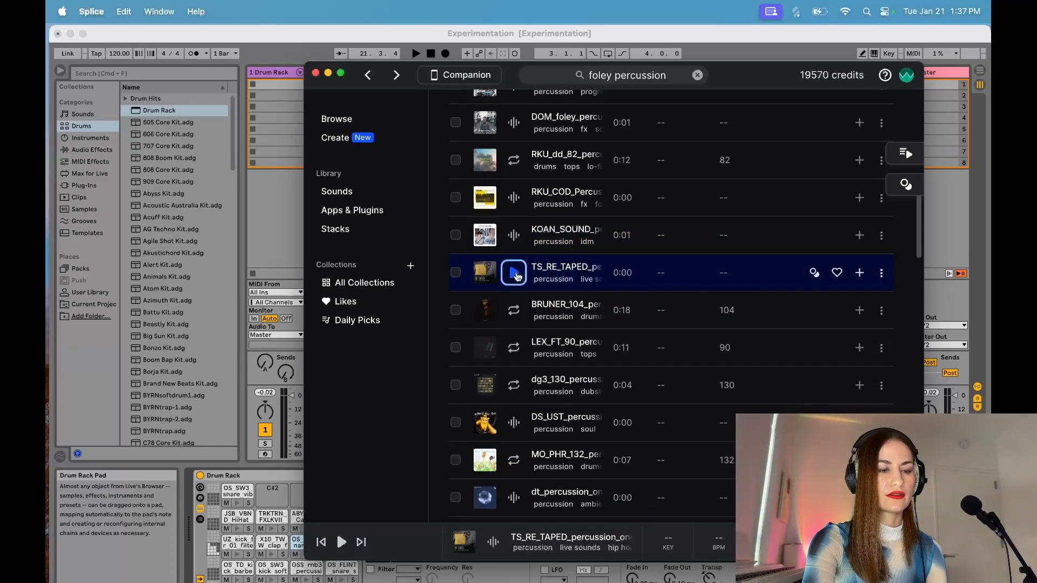
left_click(728, 239)
left_click(860, 235)
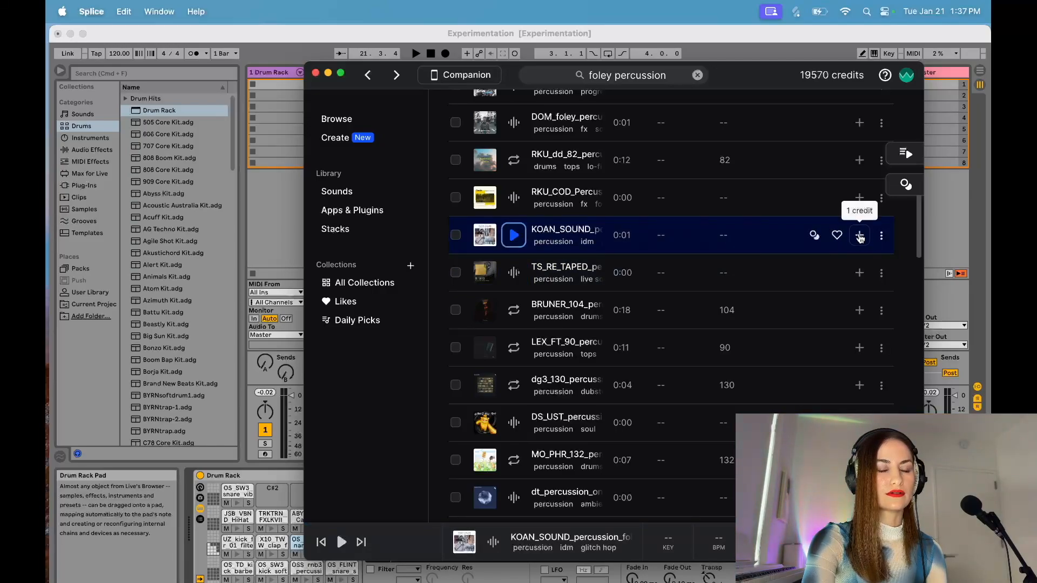
Step: Audition several foley percussion one-shots, then acquire the 4-second KMRBI_SLV2 foley sample and load it onto Drum Rack pad C#2
left_click(516, 275)
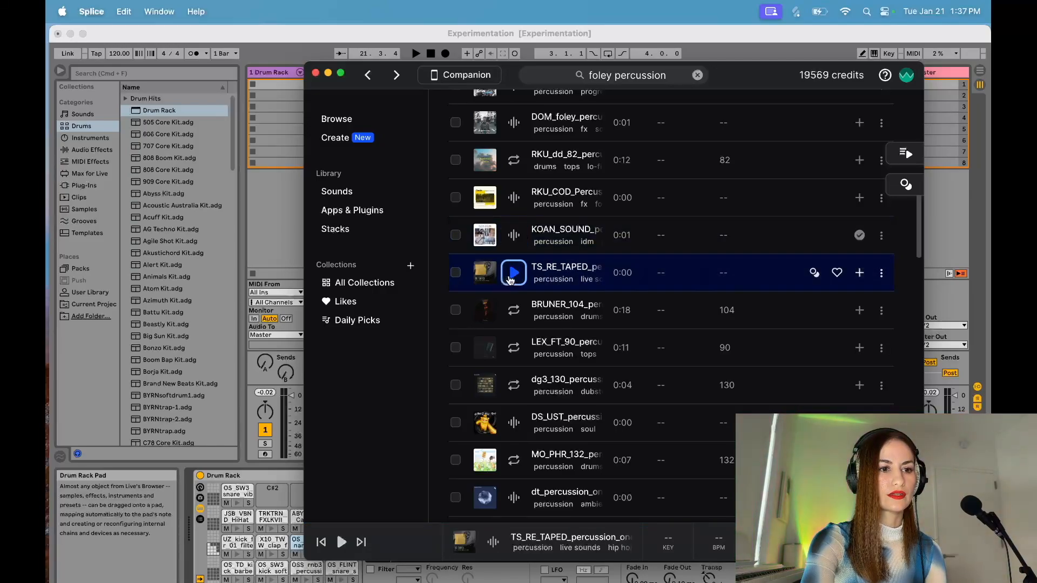
left_click(514, 422)
scroll(513, 422, "down", 3)
left_click(514, 335)
left_click(513, 372)
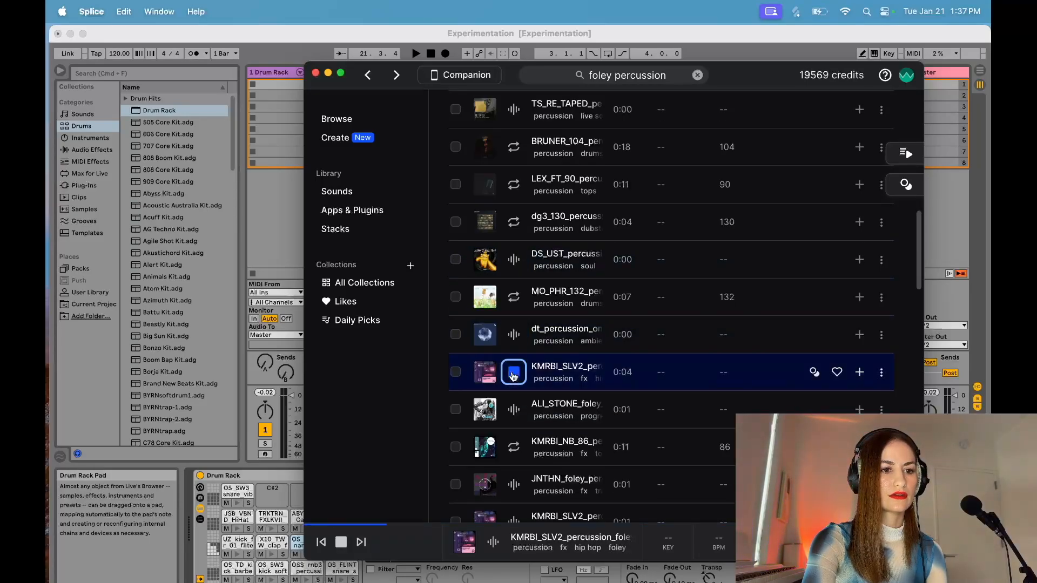
left_click(860, 372)
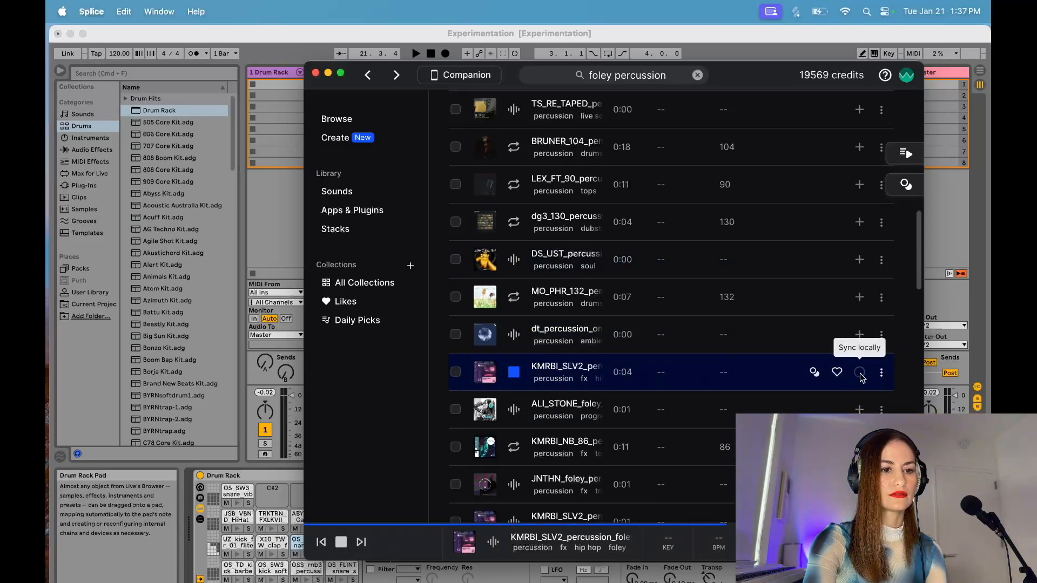
left_click_drag(555, 364, 273, 492)
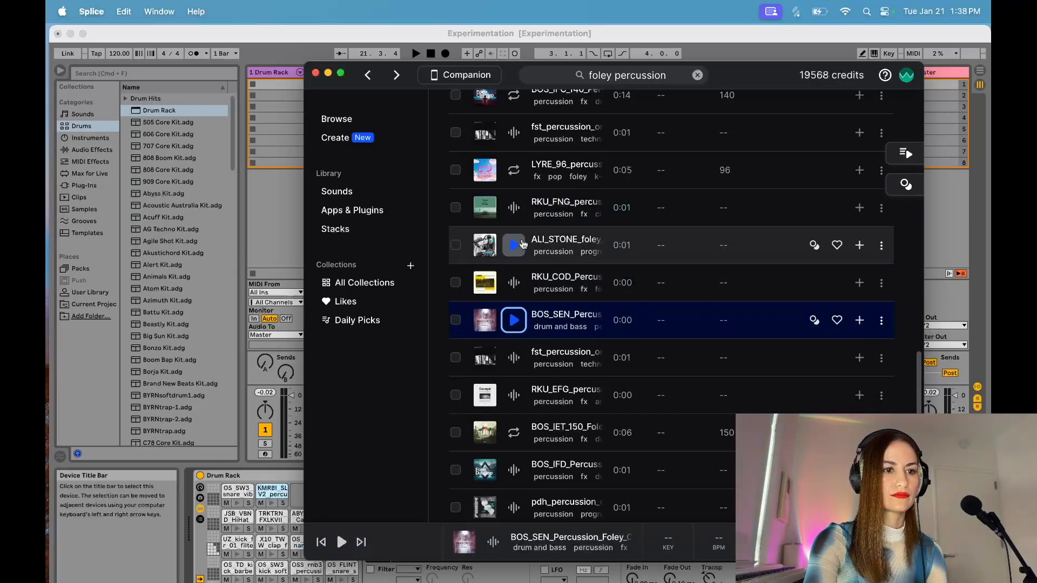
Step: Audition more foley one-shots, then acquire pdh_percussion_one_shot_foley_tin and load it onto Drum Rack pad D2
left_click(519, 247)
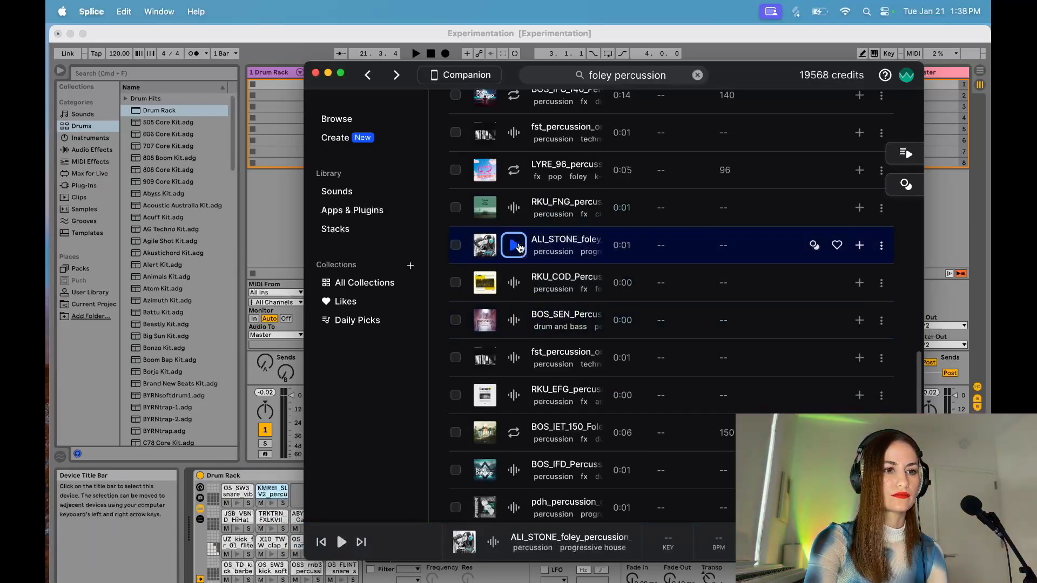
left_click(513, 470)
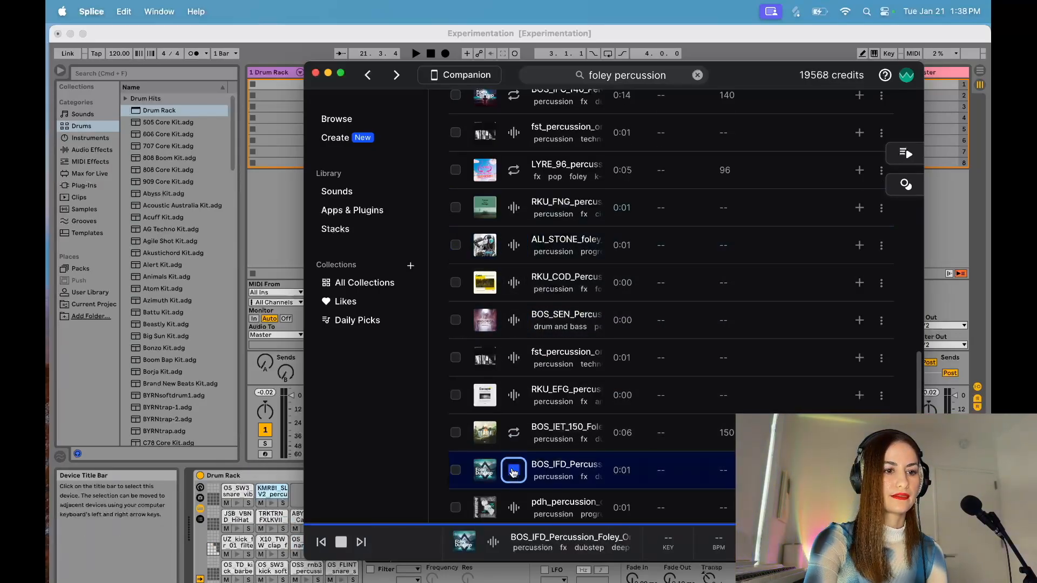
left_click(514, 510)
scroll(514, 509, "down", 5)
left_click_drag(561, 206, 304, 500)
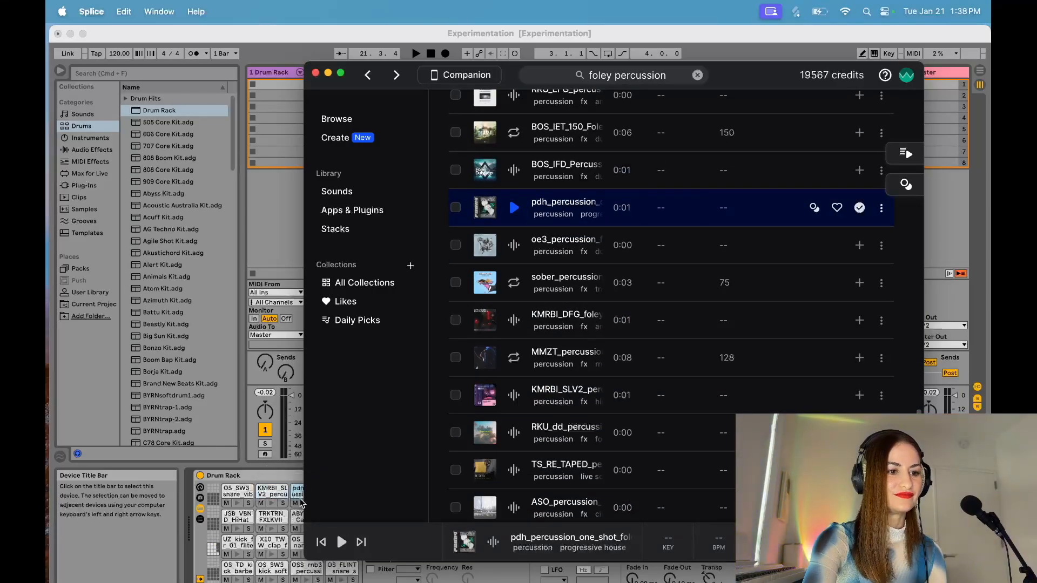
Step: In Ableton Live, move OS_SW3 snare to F#1, KMRBI to G1, pdh to B1, TD2 snare to A1, TRKTRN to A#1 and ABYT to D2
left_click(329, 74)
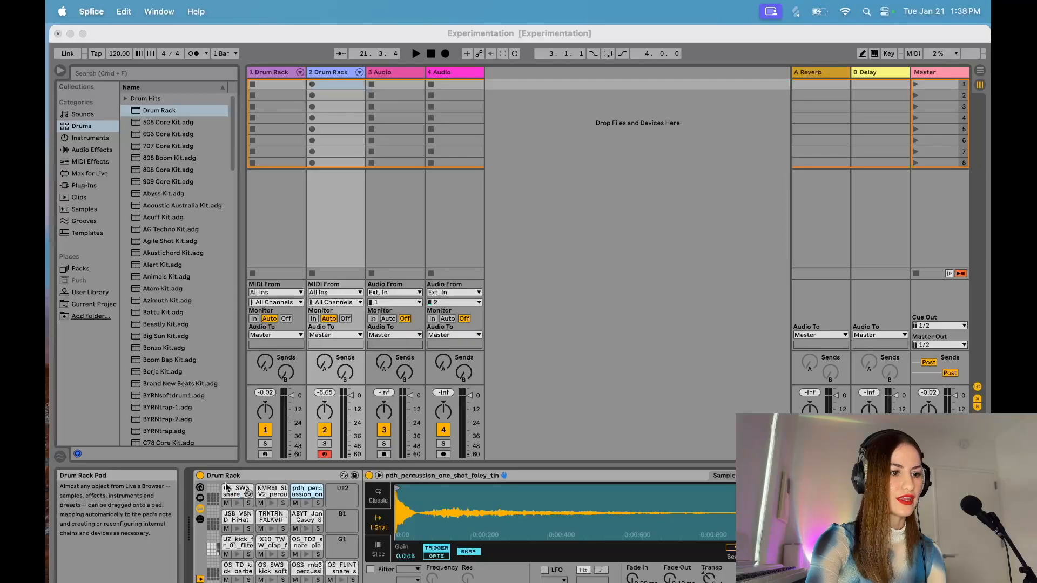
left_click(236, 496)
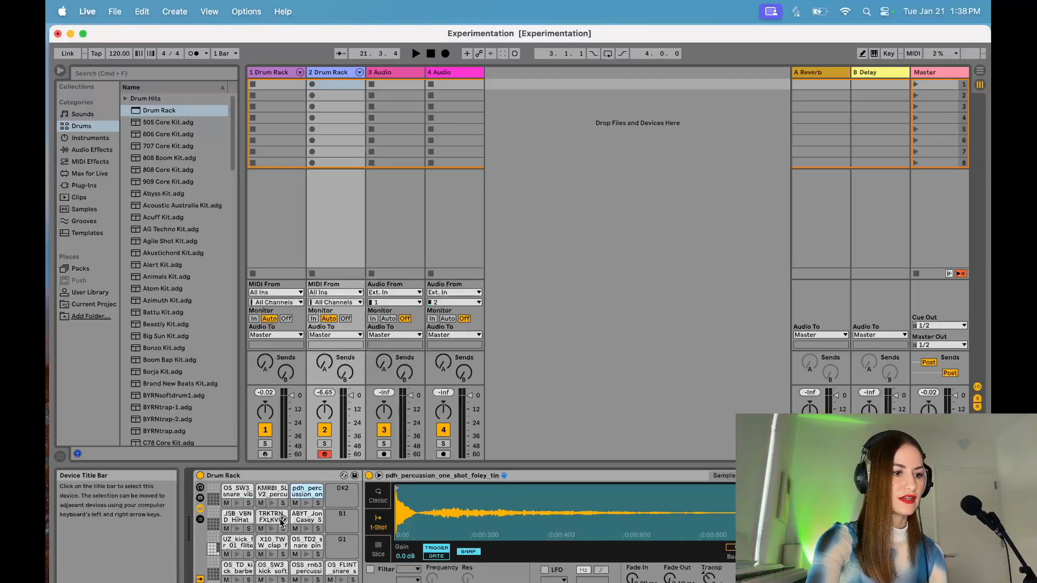
left_click(230, 493)
left_click_drag(347, 550, 348, 550)
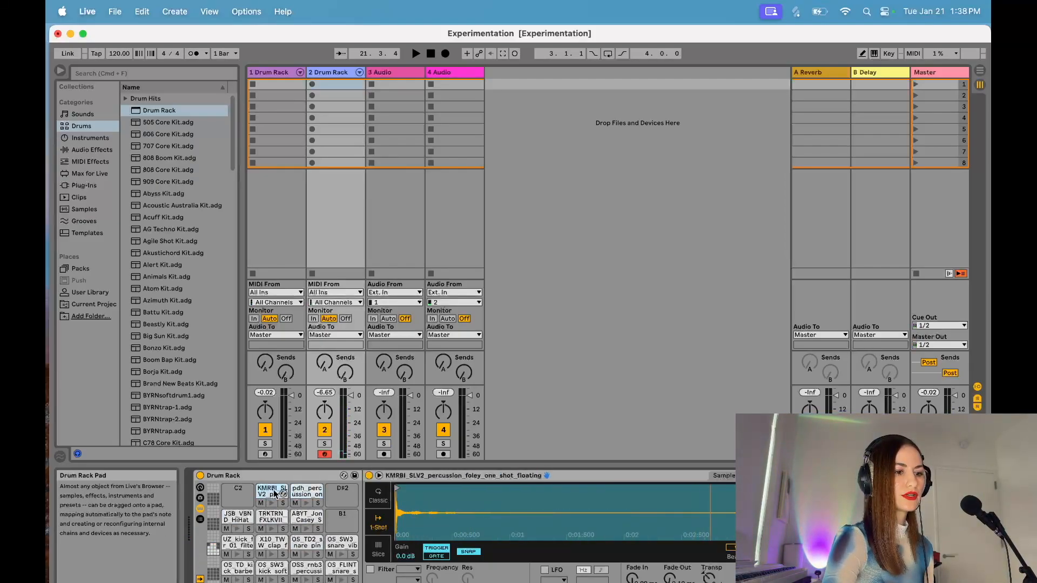
left_click_drag(317, 522, 335, 500)
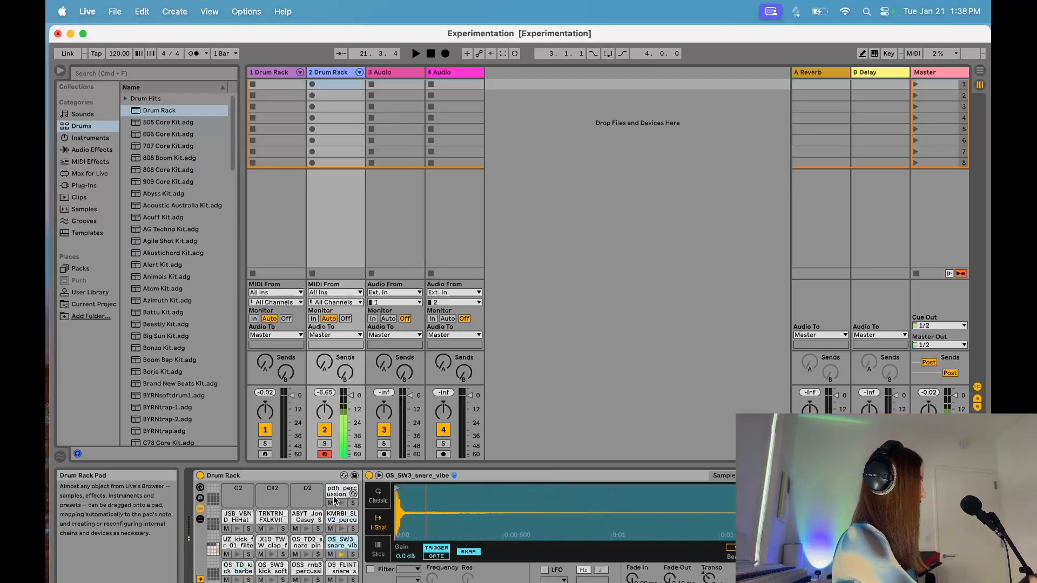
left_click_drag(305, 515, 273, 517)
mouse_move(339, 543)
left_mouse_down()
mouse_move(307, 543)
mouse_move(342, 519)
mouse_move(341, 543)
left_mouse_up()
left_click_drag(342, 494, 344, 520)
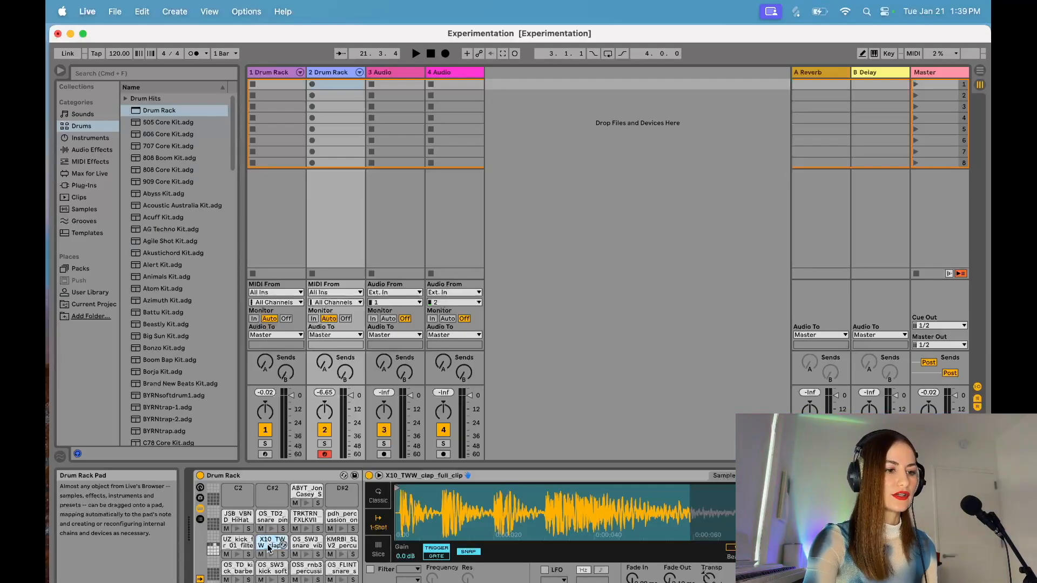
Step: Shorten the X10_TWW_clap_full_clip sample on pad F1 so it ends at about 40 ms, and preview the trimmed clap
left_click(269, 544)
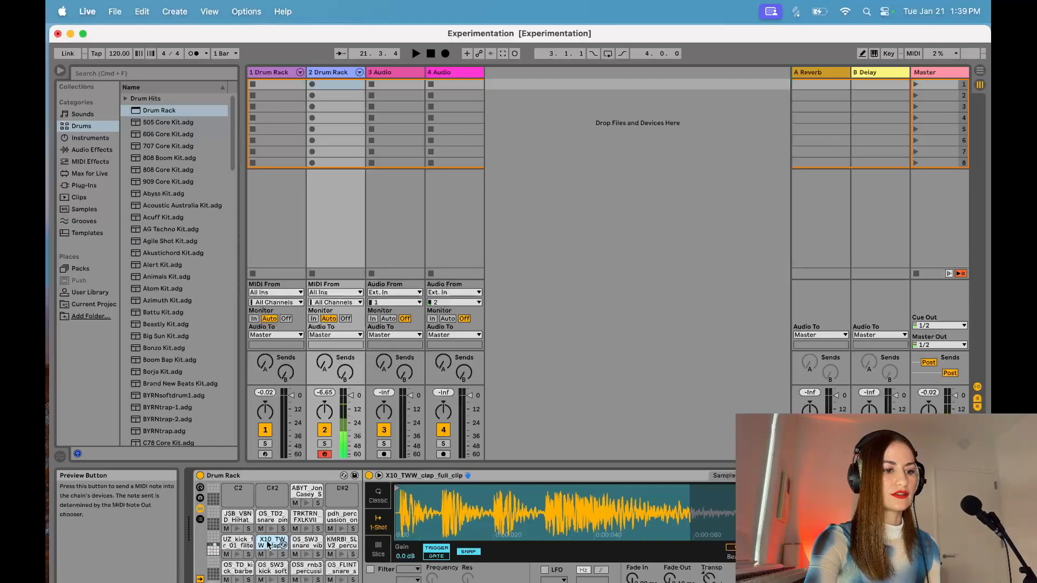
left_click_drag(690, 488, 547, 489)
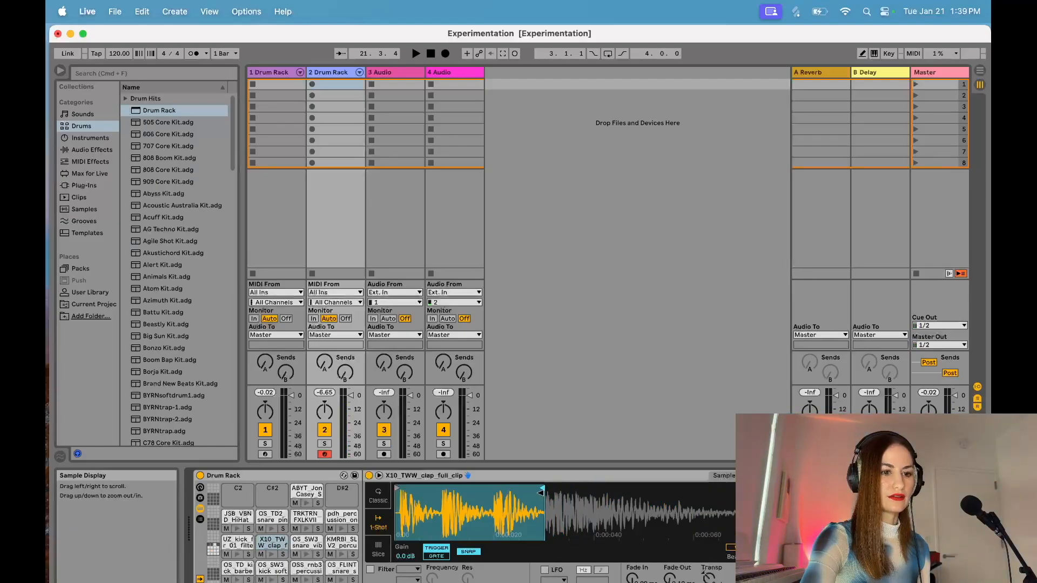
left_click(272, 557)
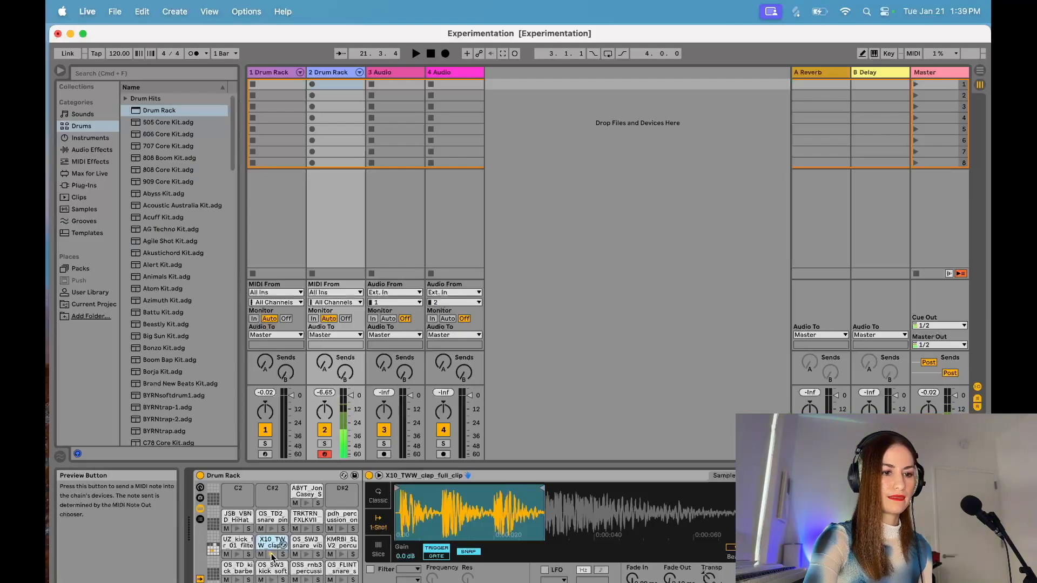
left_click_drag(543, 488, 607, 496)
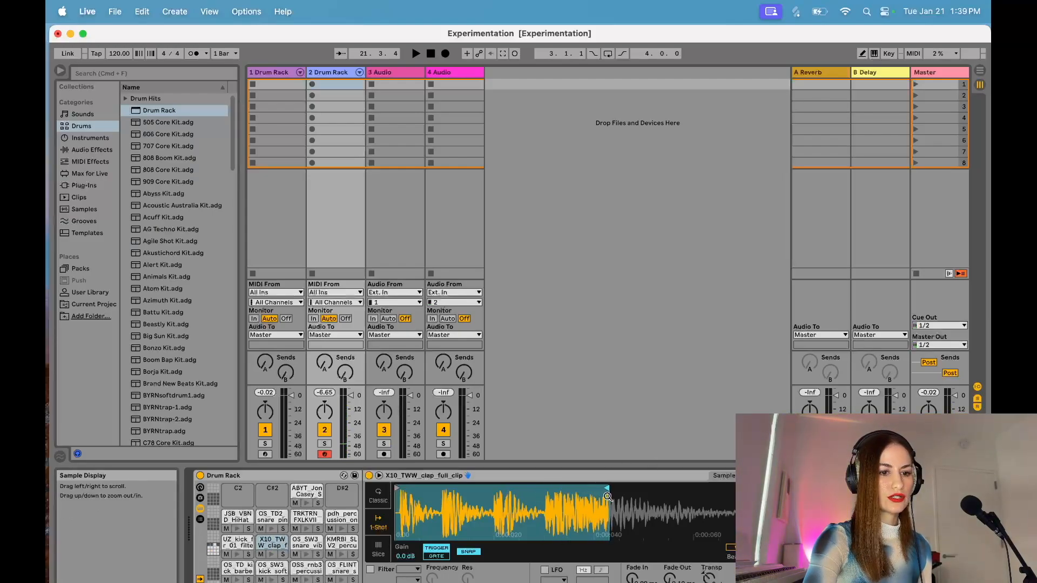
left_click(272, 553)
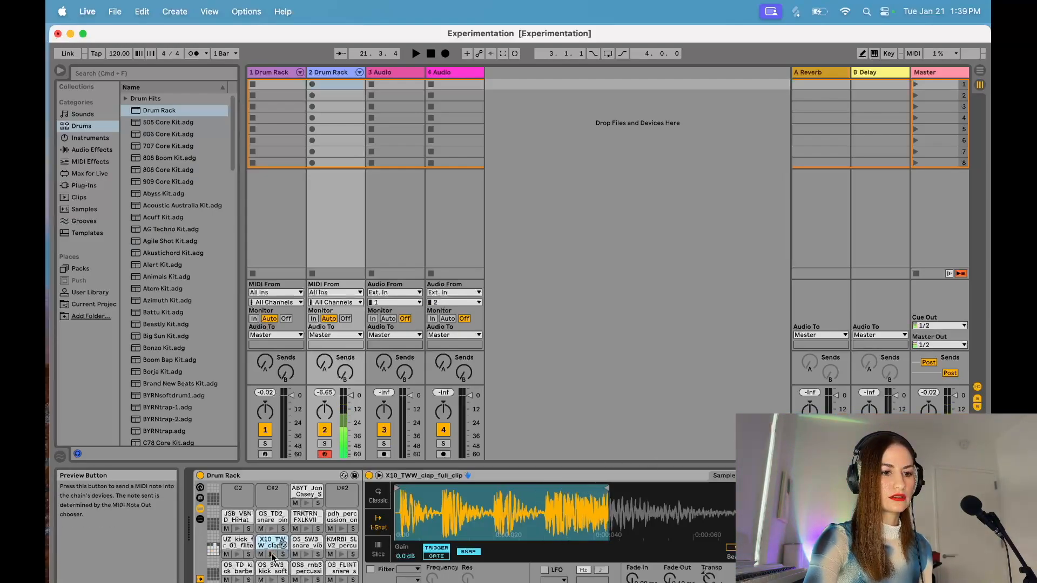
Step: Enable the clap's filter and lower its cutoff frequency, then extend the sample end slightly and preview the clap
left_click(371, 569)
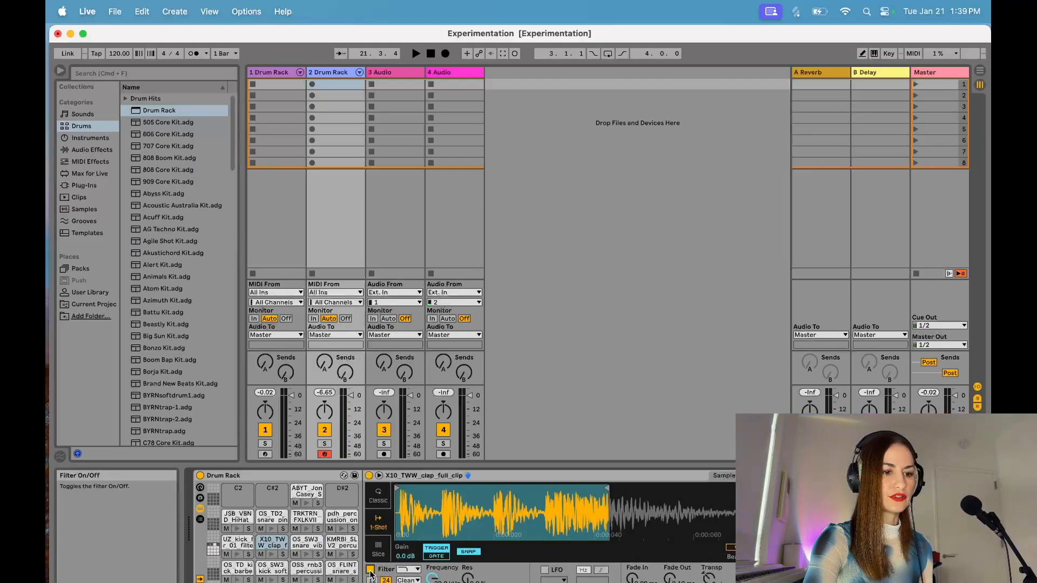
left_click_drag(433, 577, 433, 582)
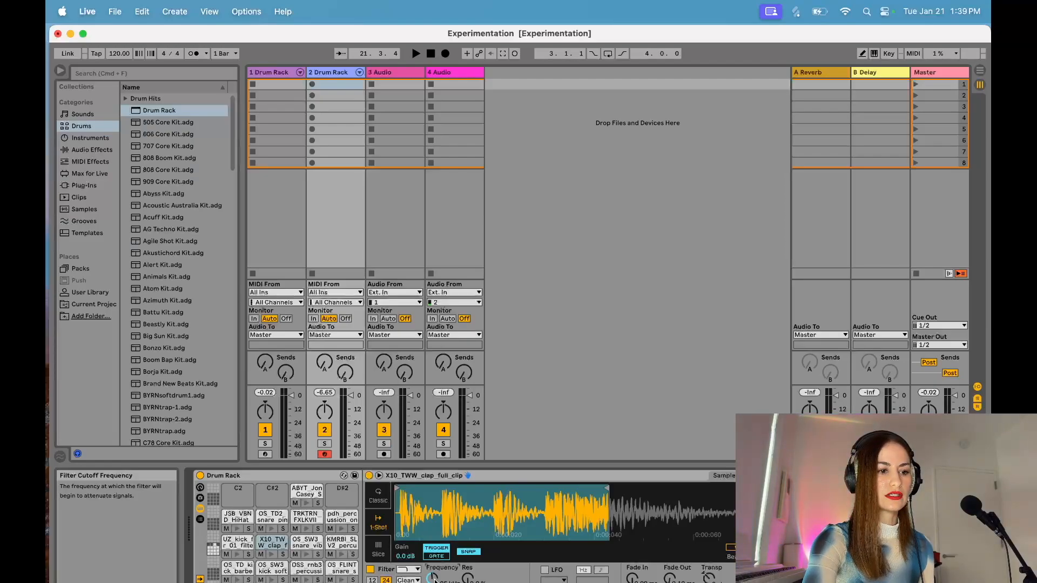
left_click(271, 554)
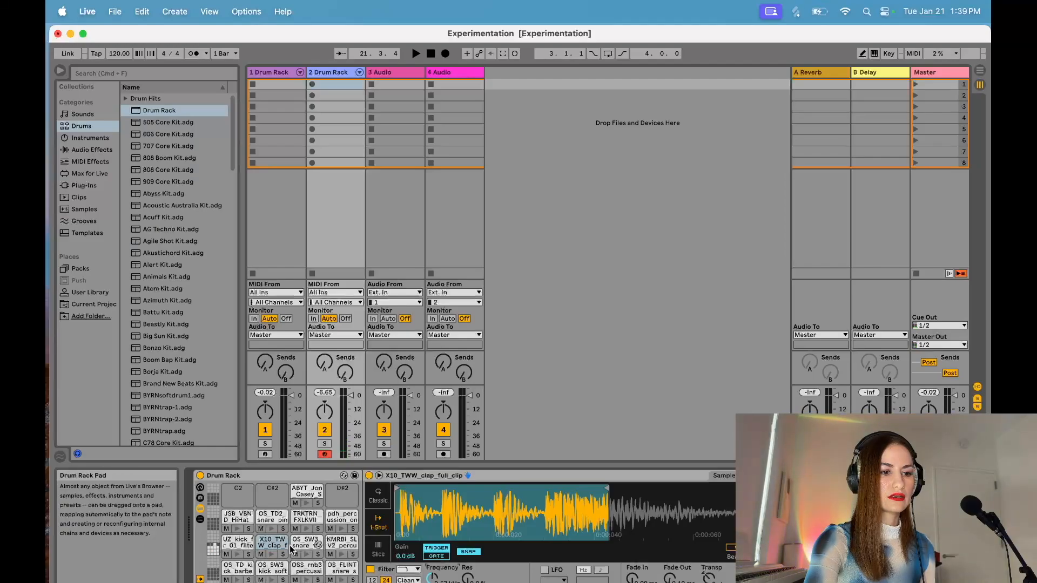
left_click(272, 555)
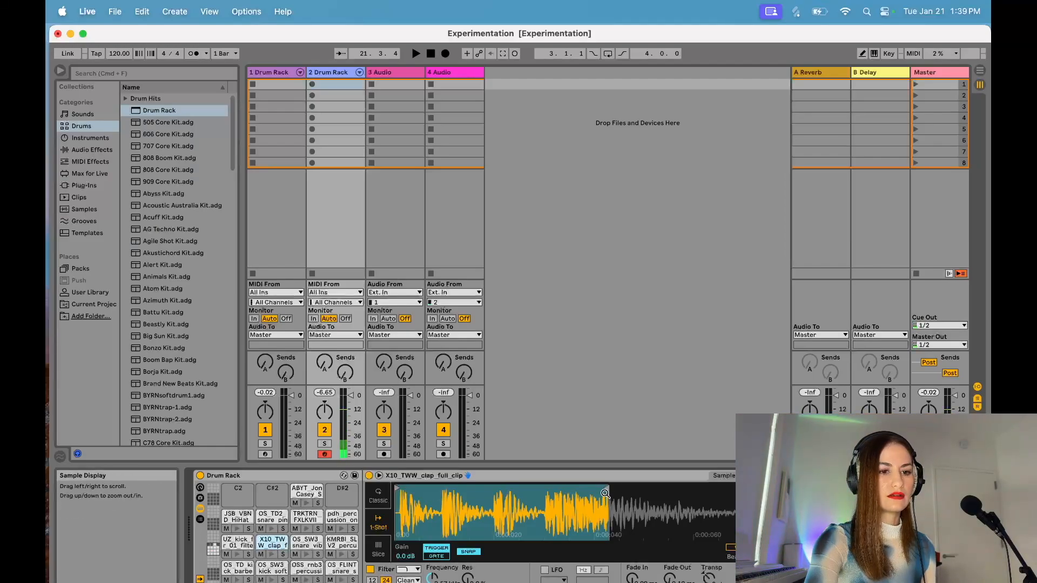
left_click_drag(604, 489, 634, 494)
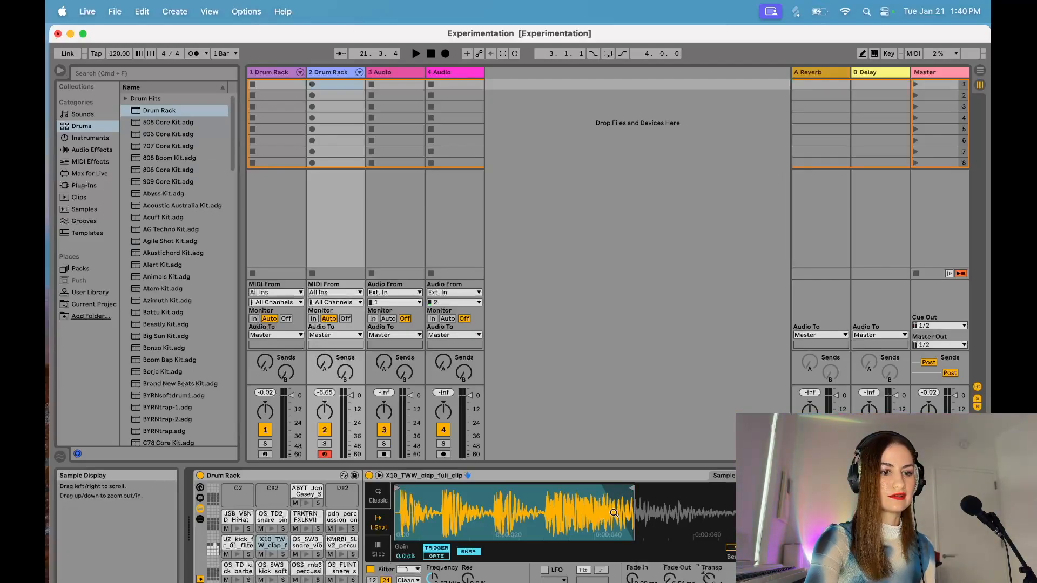
left_click(272, 557)
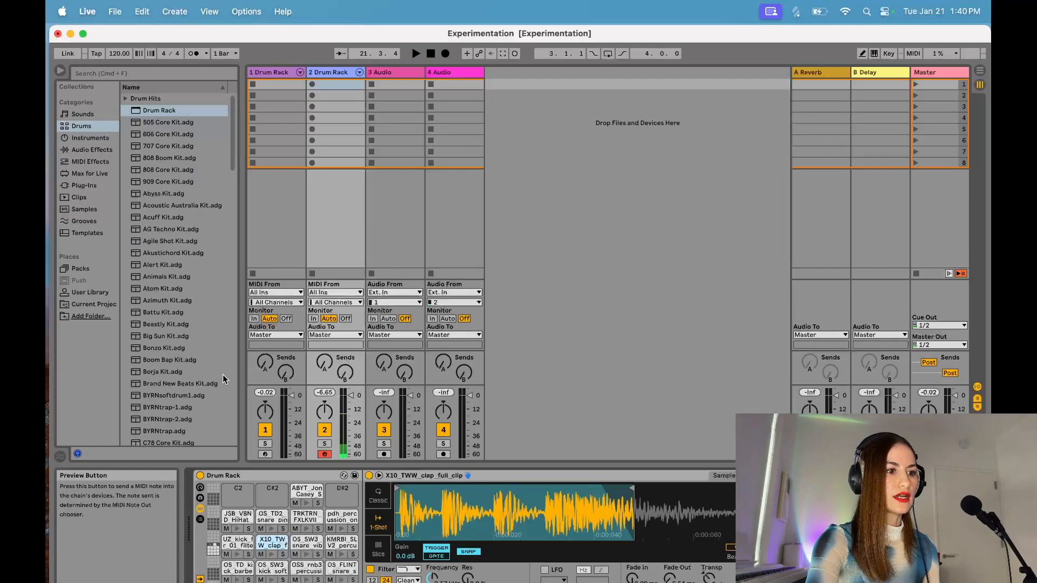
Step: Add the Soundtoys Little Plate VST3 reverb to the clap pad's chain
left_click(98, 186)
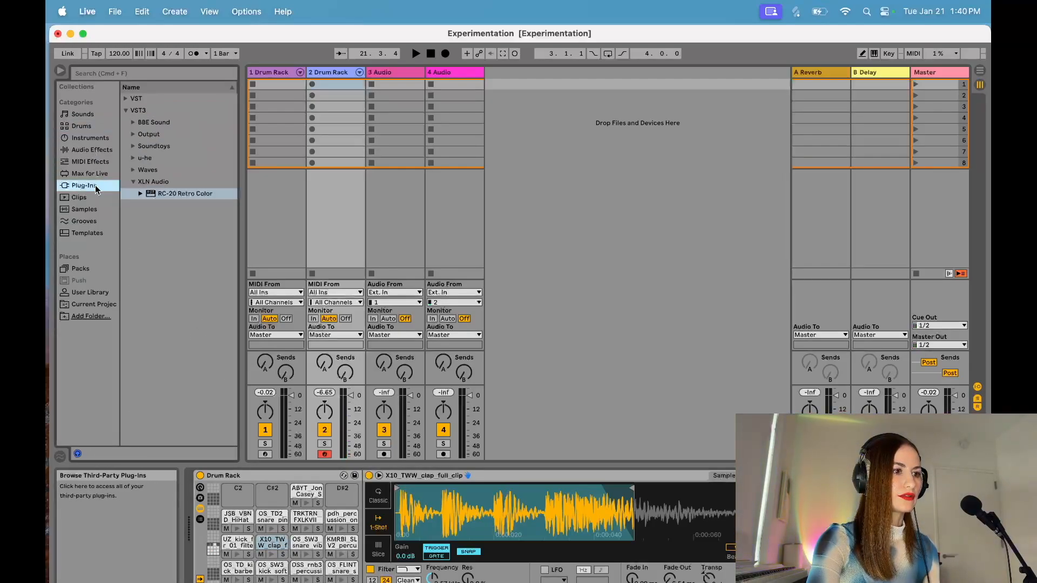
left_click(134, 182)
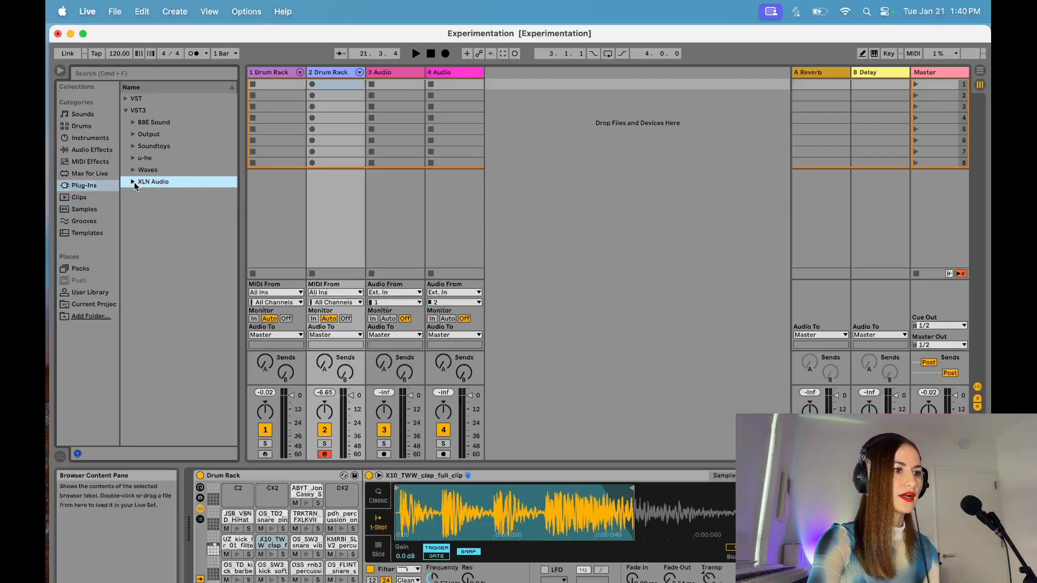
left_click(131, 146)
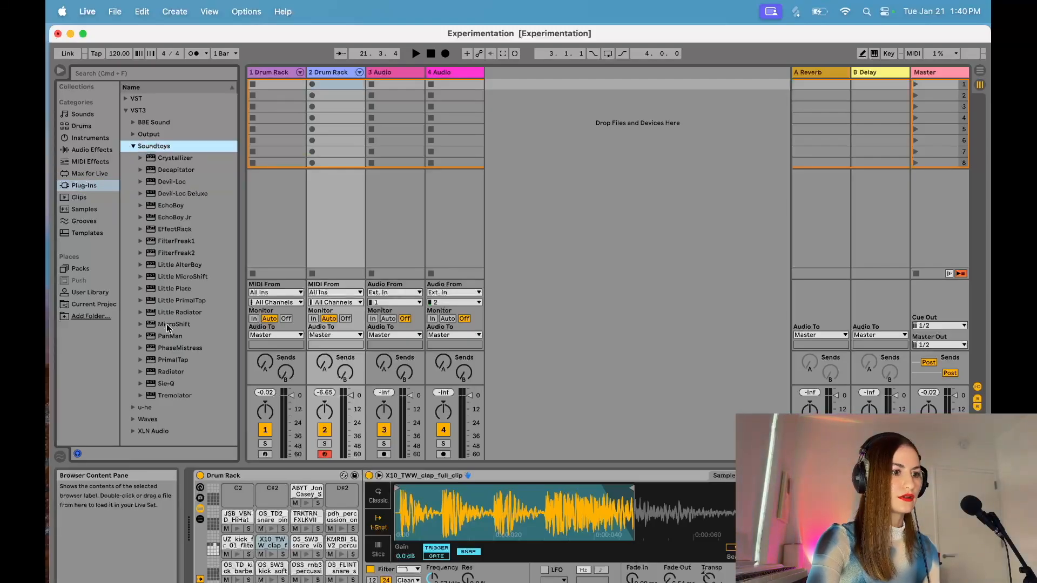
left_click(152, 290)
double_click(151, 288)
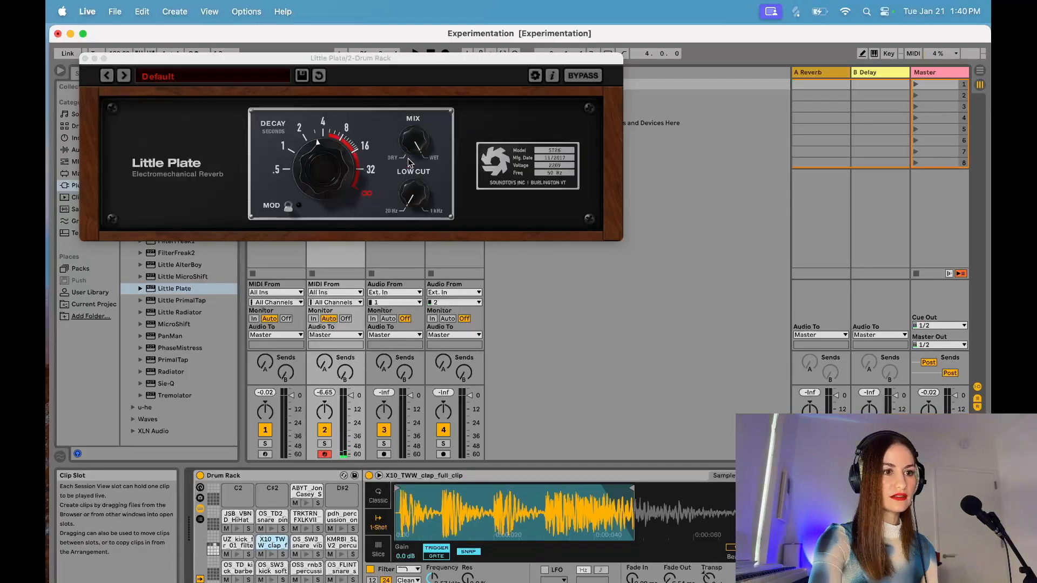
Step: Lower Little Plate's mix to about a quarter wet and its decay to about 2 seconds, preview the clap, and close the plug-in window
left_click_drag(414, 143, 431, 234)
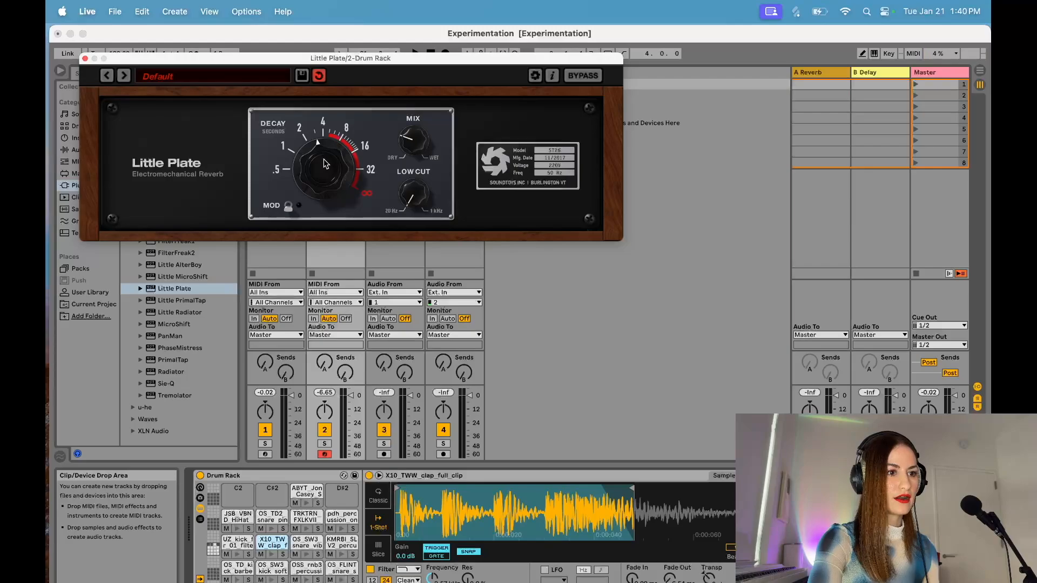
left_click_drag(324, 165, 320, 169)
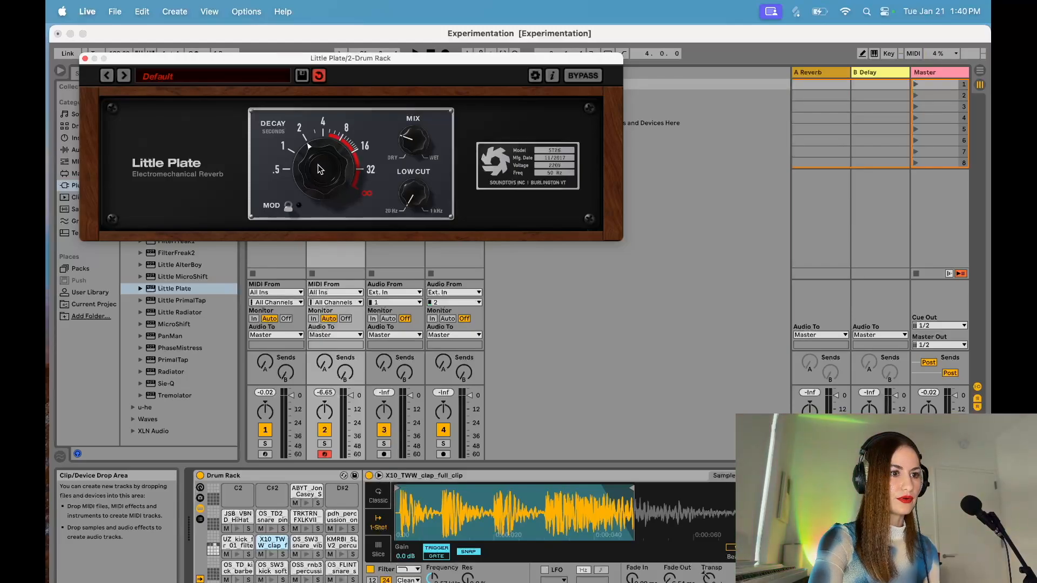
left_click(272, 554)
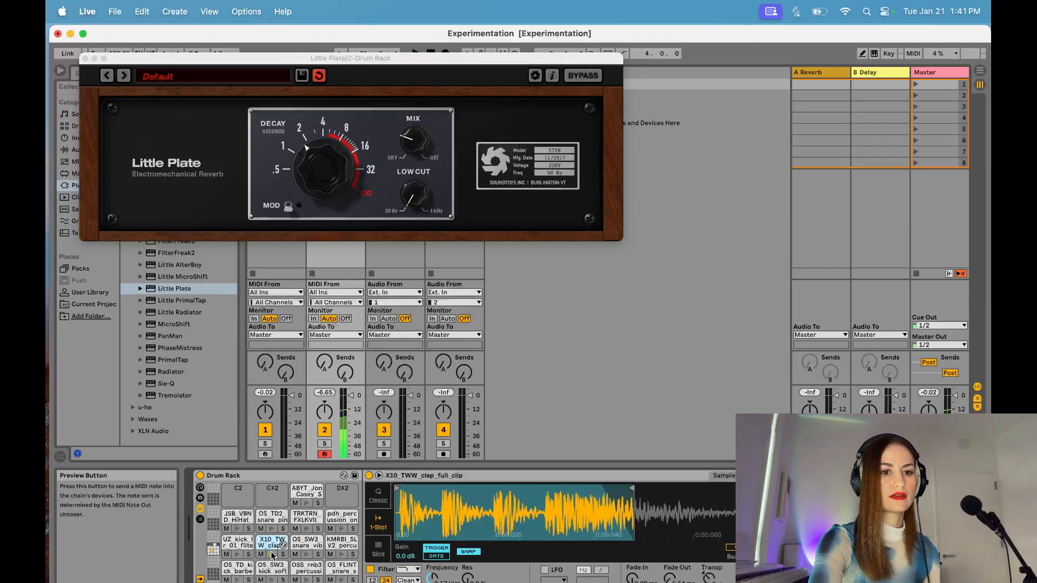
left_click(85, 57)
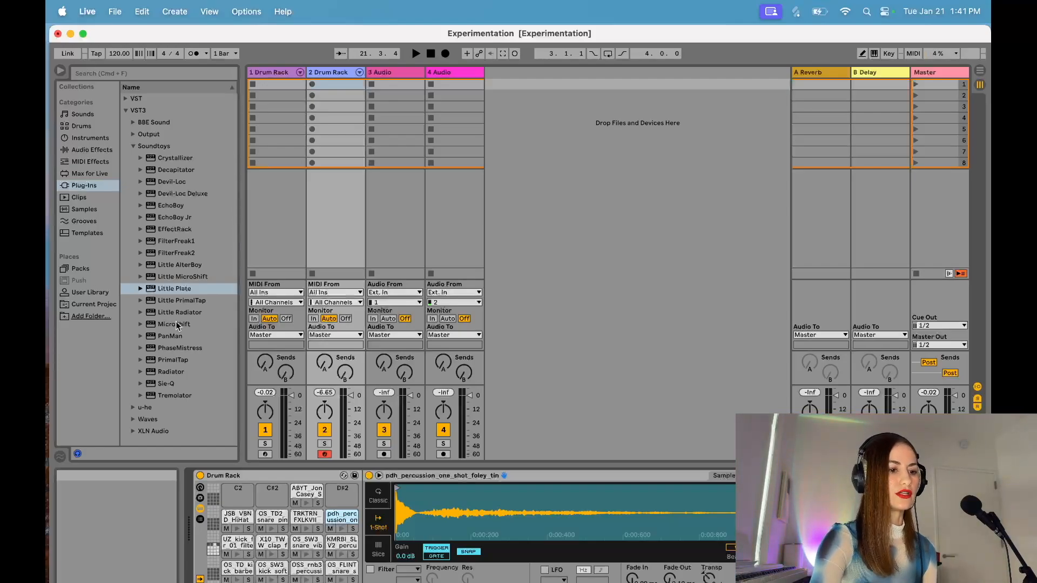
Step: Audition the soft kick, rnb3 percussion, FLINT snare, KMRBI percussion and OS_SW3 snare pads in the Drum Rack
left_click(278, 568)
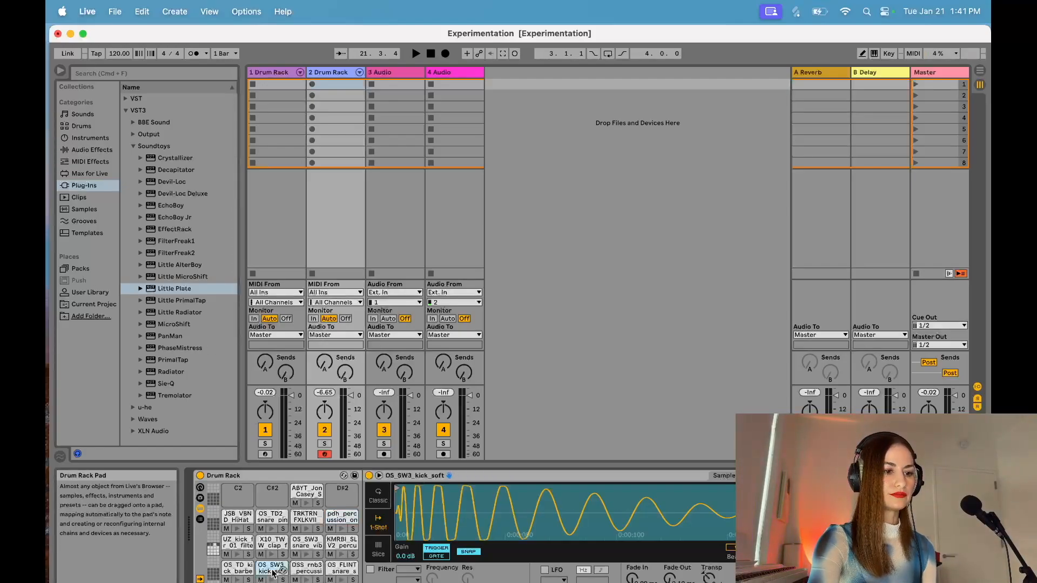
left_click(305, 568)
left_click(342, 569)
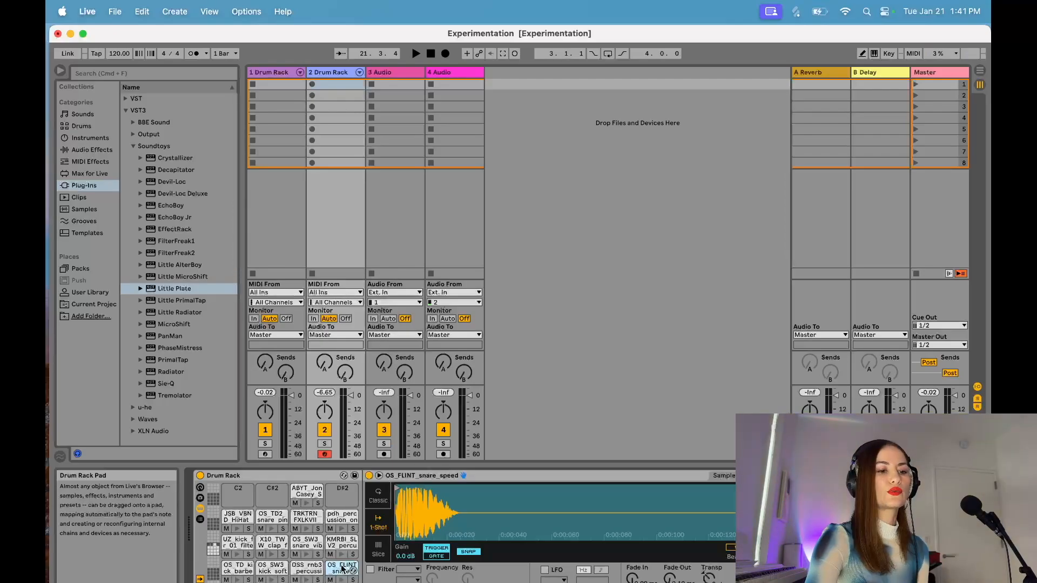
left_click(300, 571)
left_click(333, 571)
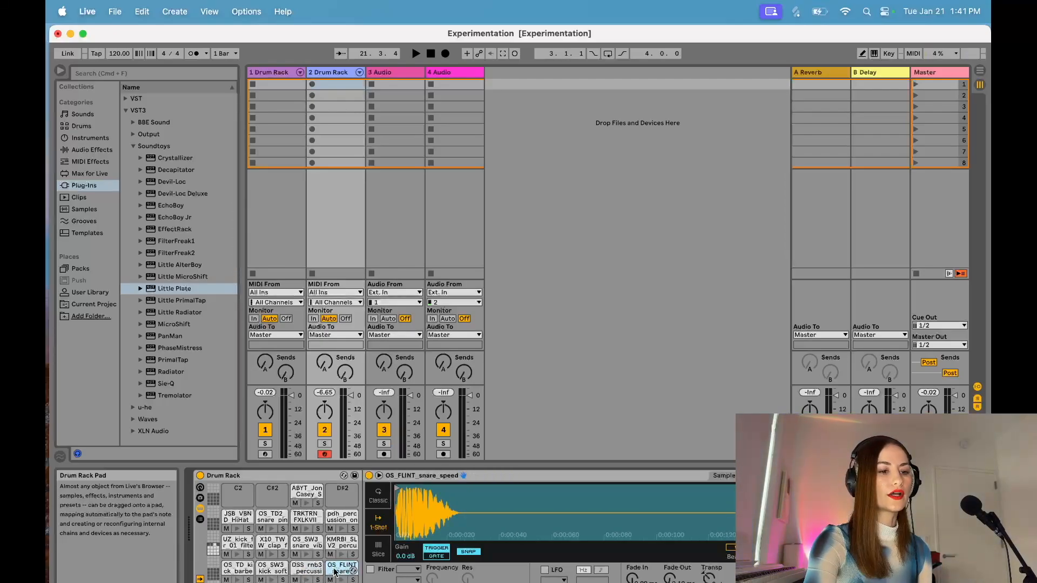
left_click(340, 544)
left_click(306, 543)
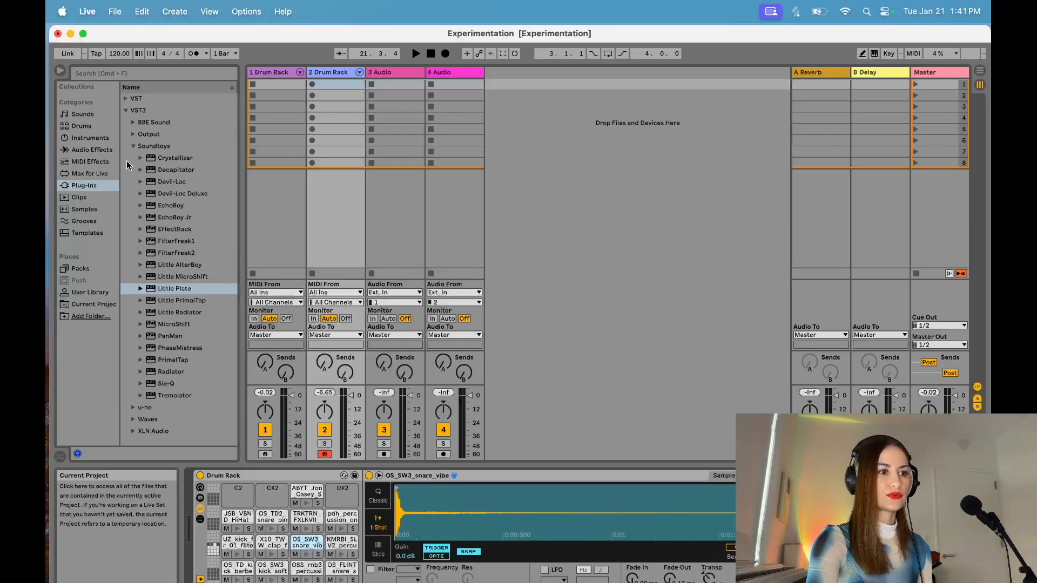
Step: Add the XLN Audio RC-20 Retro Color VST3 plug-in to the Drum Rack track and load its Drum Break 2 preset
left_click(134, 146)
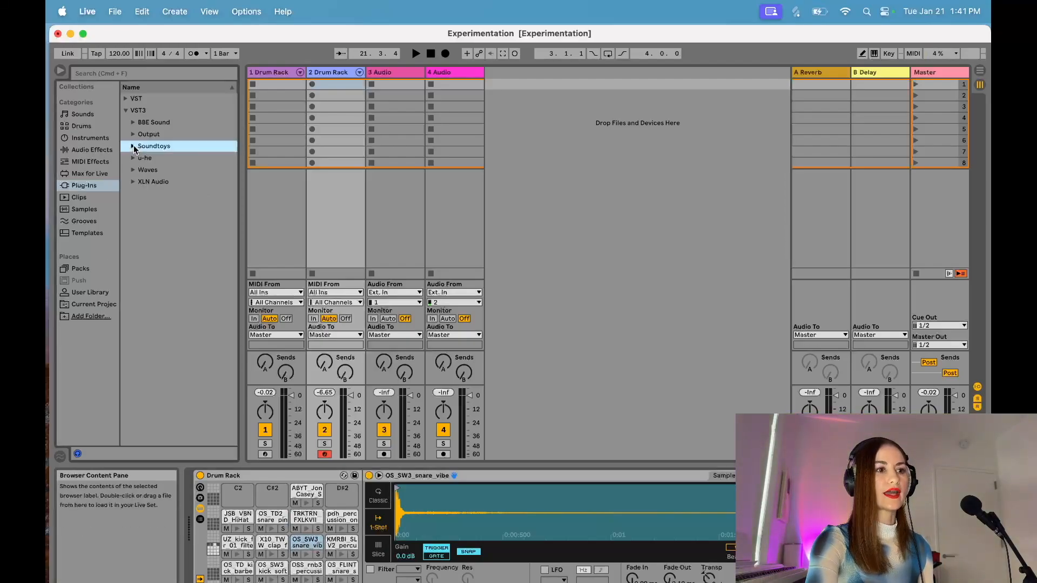
left_click(133, 182)
double_click(151, 195)
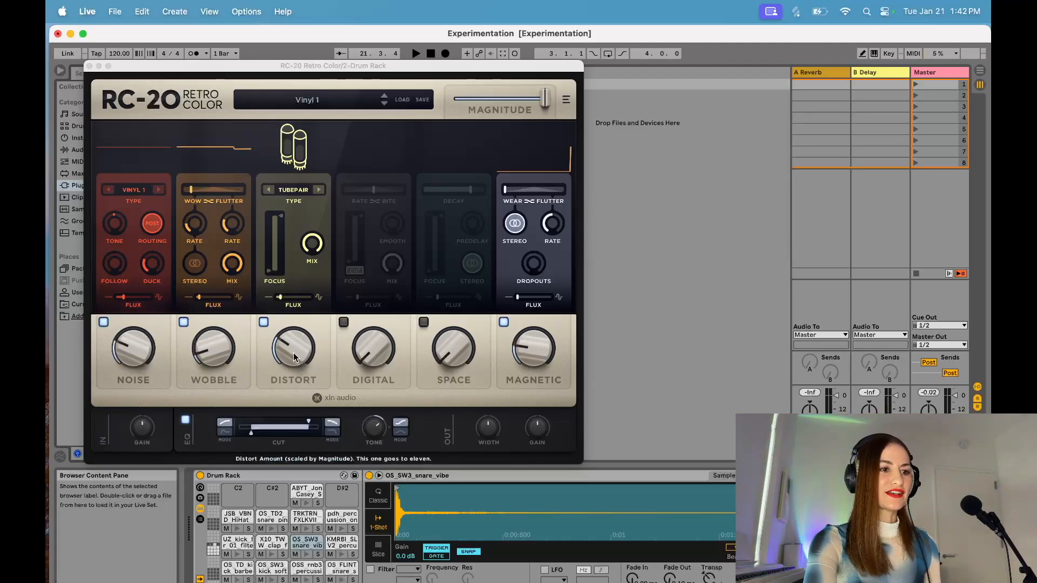
left_click(316, 102)
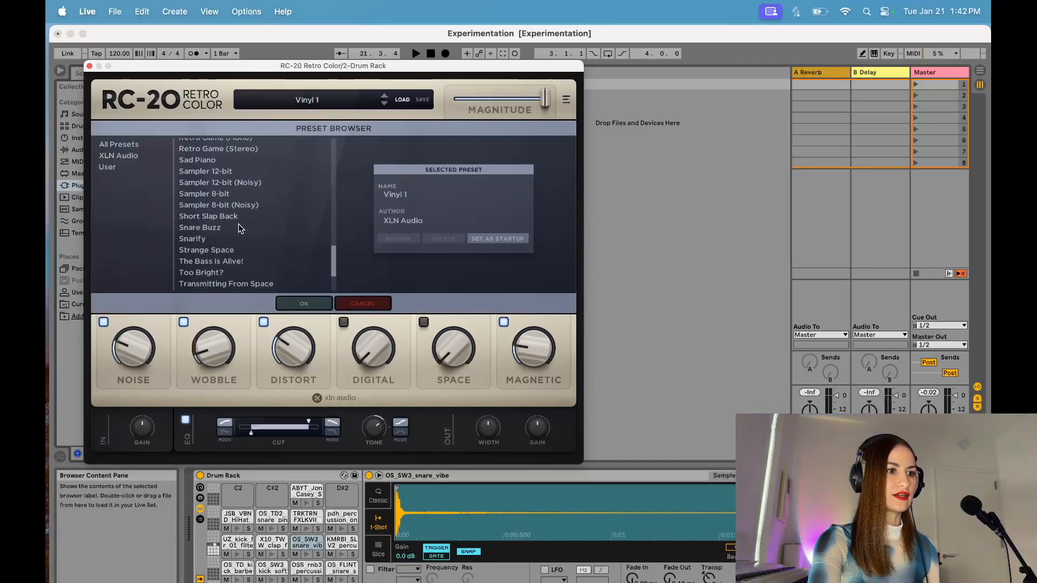
scroll(239, 226, "up", 20)
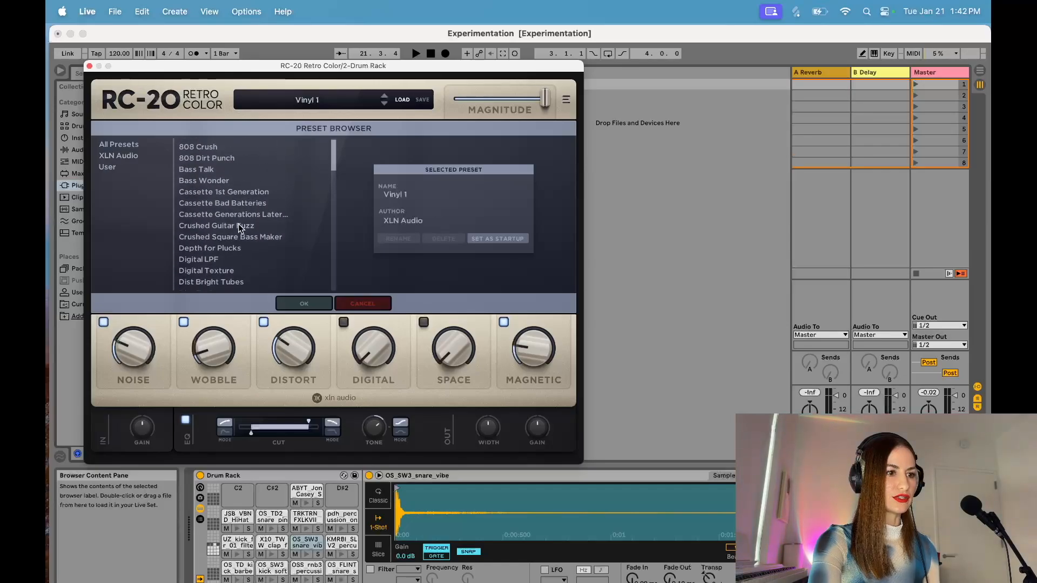
scroll(238, 227, "down", 5)
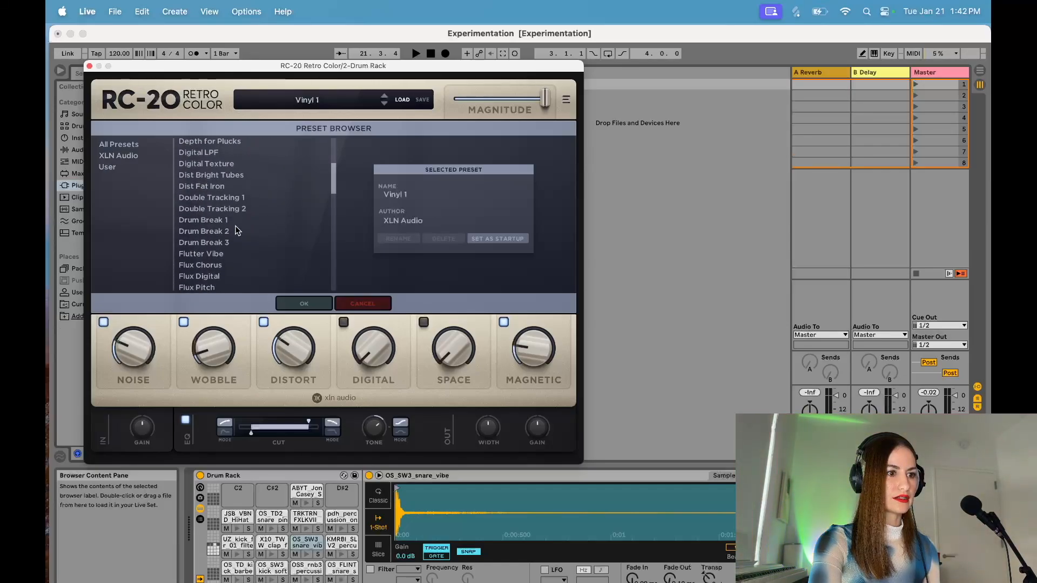
left_click(212, 232)
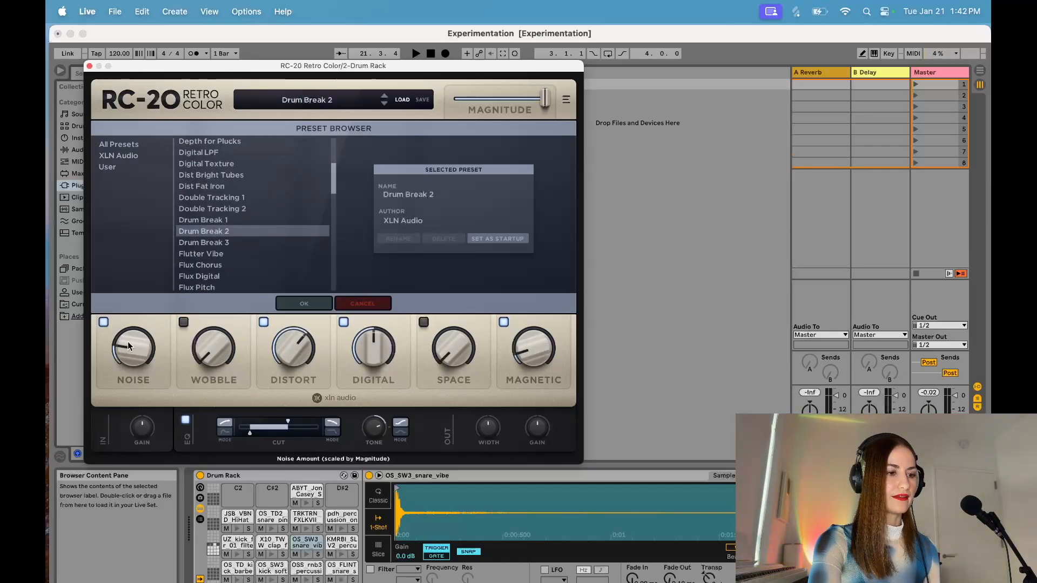
Step: Lower RC-20's Noise slightly, reduce Distort to about 47%, and bring in a small amount of Space
left_click_drag(127, 341, 123, 376)
left_click_drag(293, 346, 288, 388)
left_click_drag(463, 356, 456, 332)
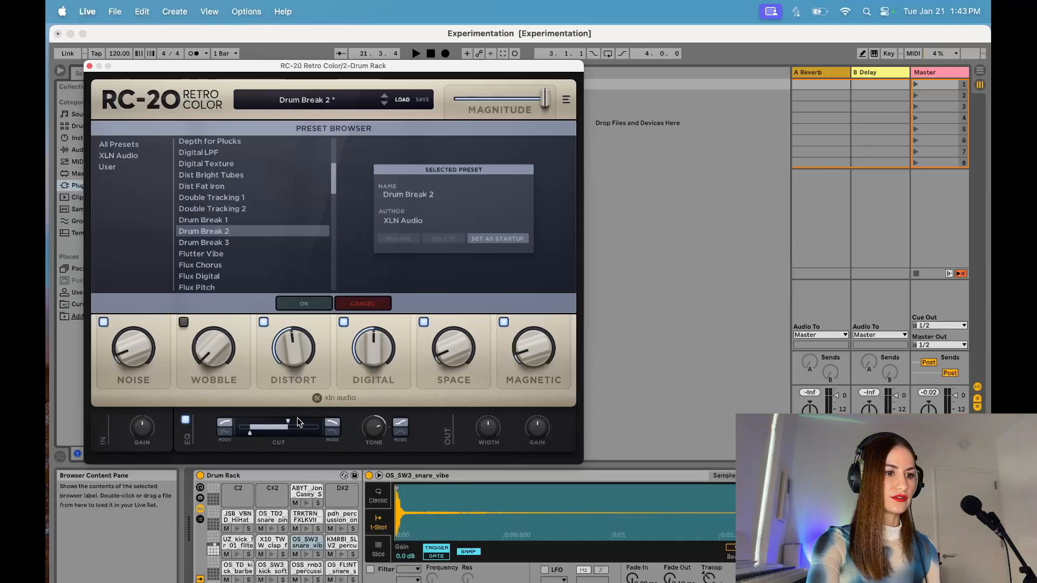
Step: Raise RC-20's upper cut frequency slightly, lower its Magnitude to about two thirds, and close the plug-in window
left_click_drag(292, 423, 293, 421)
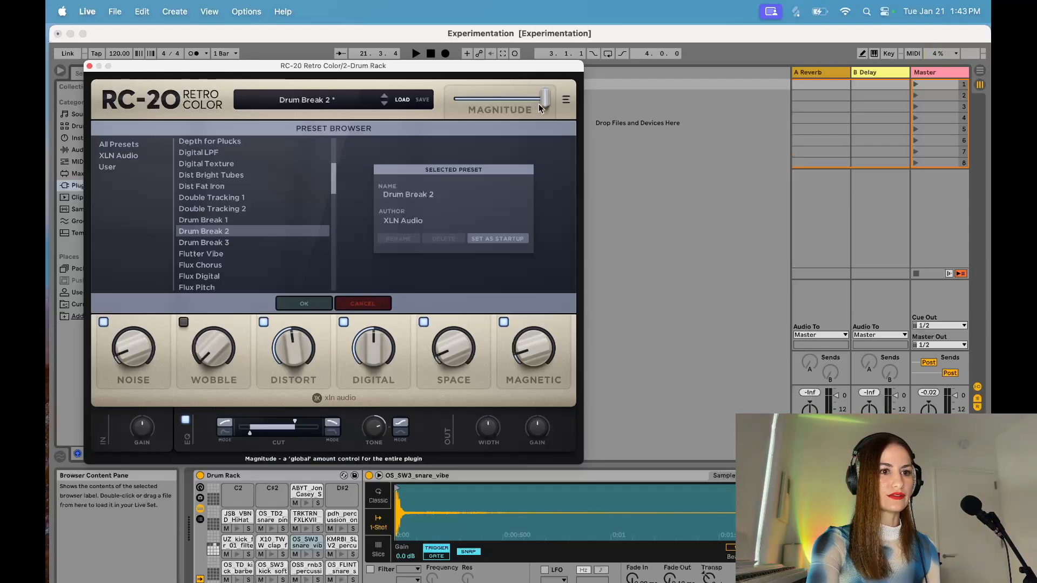
left_click_drag(546, 105, 515, 107)
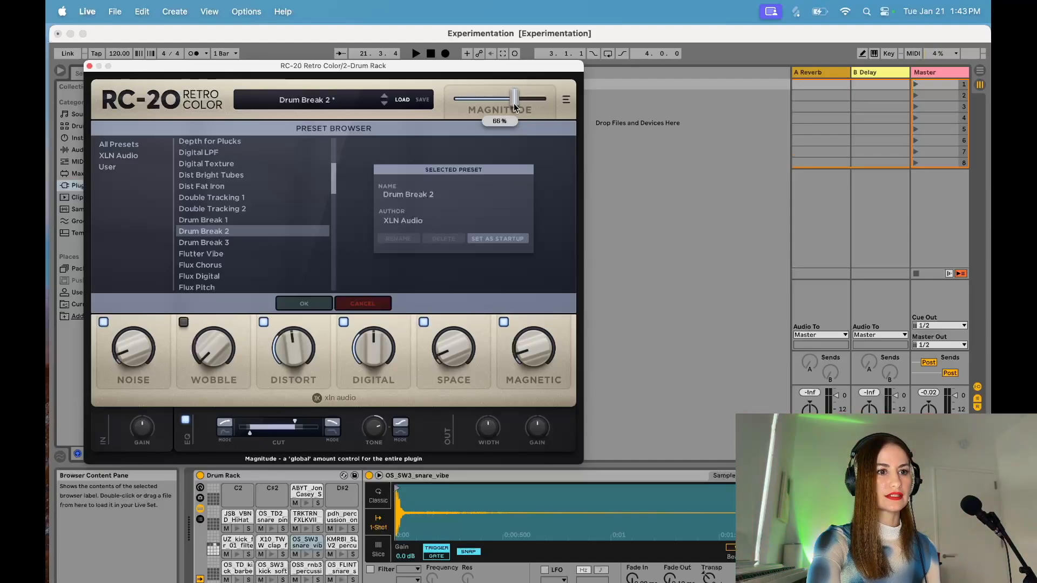
left_click(89, 66)
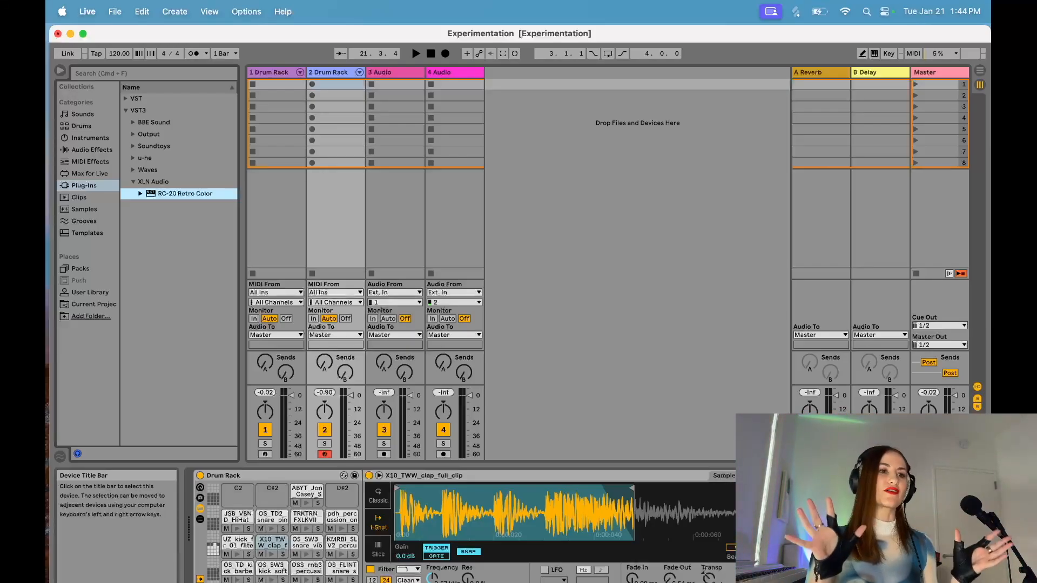
Step: Reopen RC-20, lower its Digital and Distort amounts, reduce Magnitude to slightly over half, and close the plug-in window
left_click(864, 476)
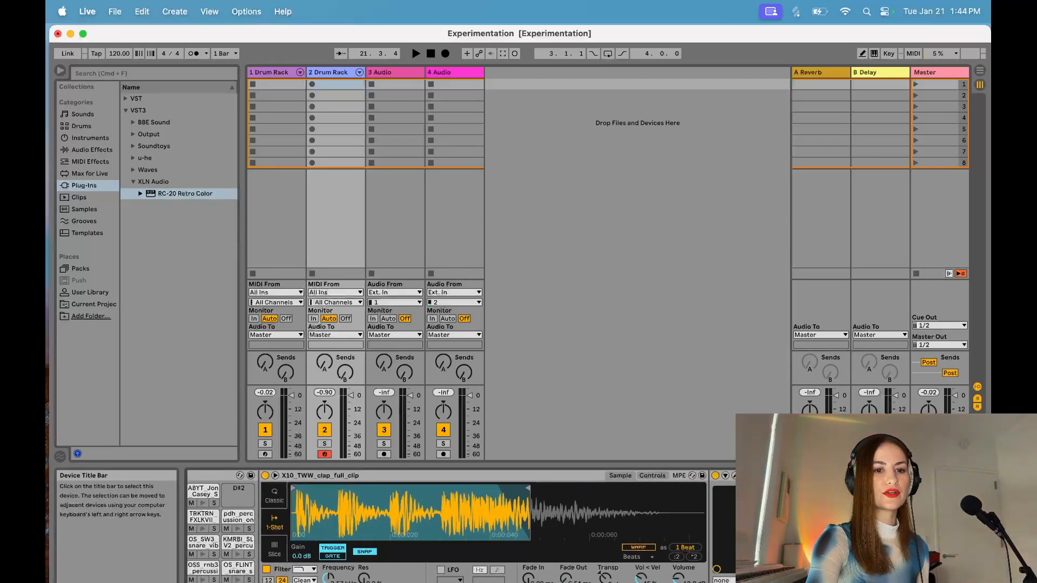
left_click(736, 476)
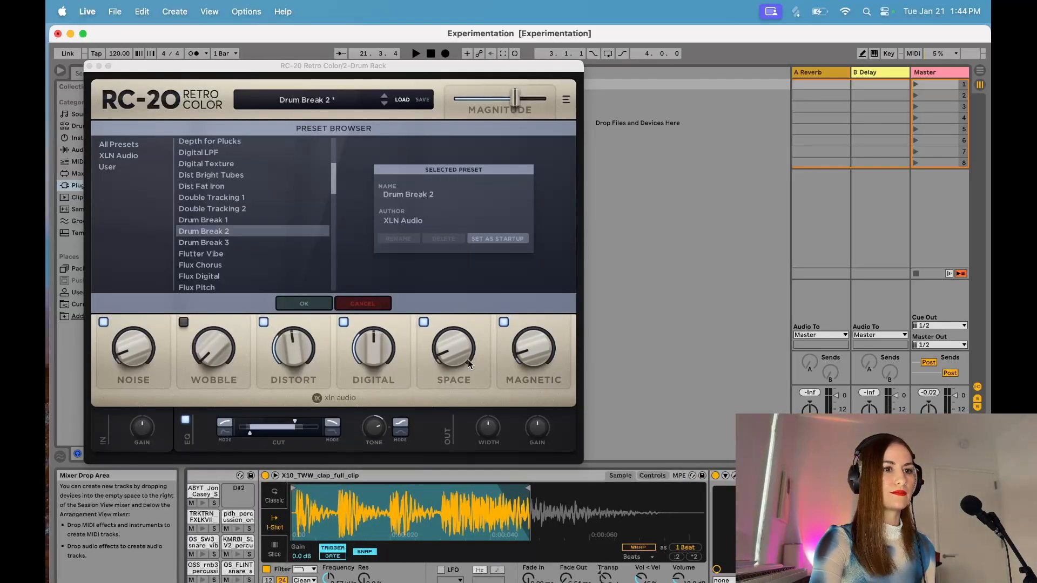
left_click(372, 346)
left_click_drag(365, 363, 370, 392)
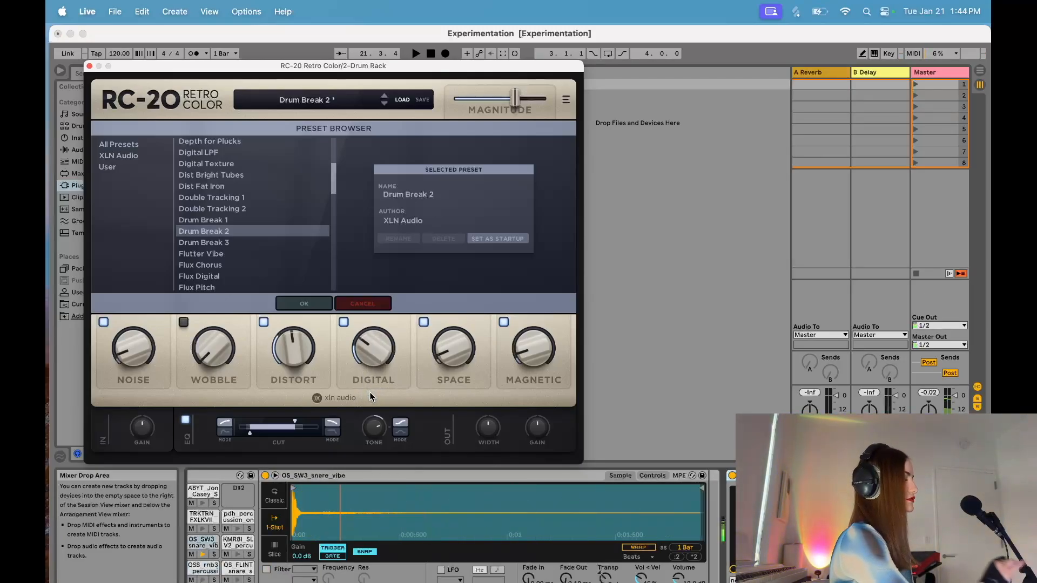
left_click(296, 348)
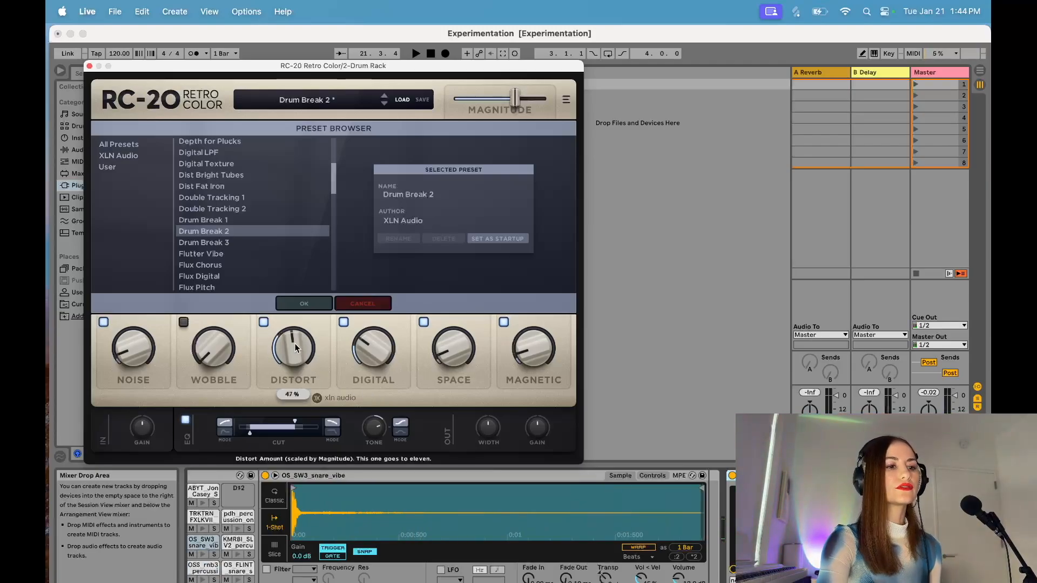
left_click_drag(287, 370, 287, 371)
left_click_drag(513, 97, 504, 100)
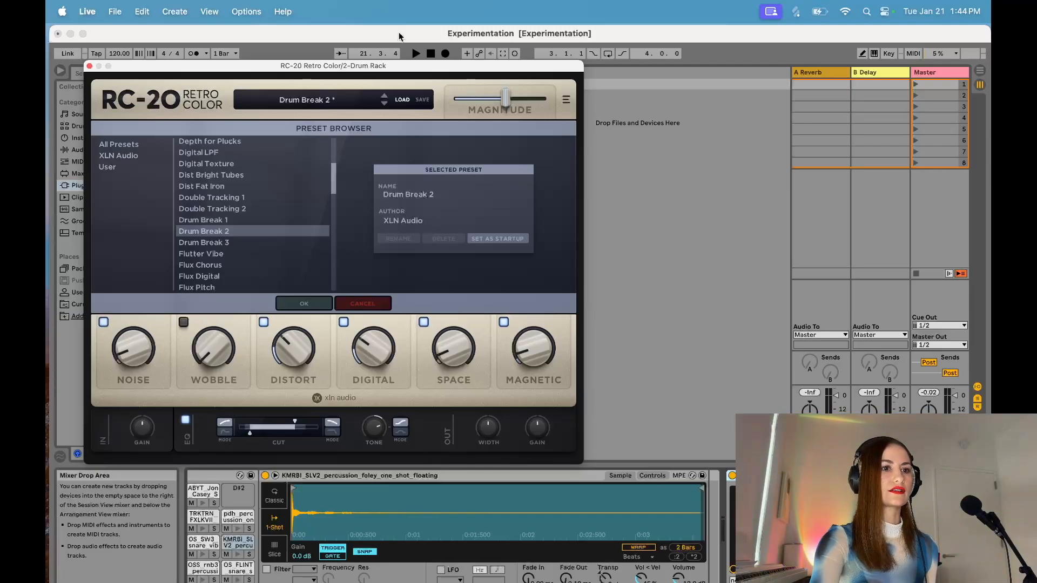
left_click(90, 66)
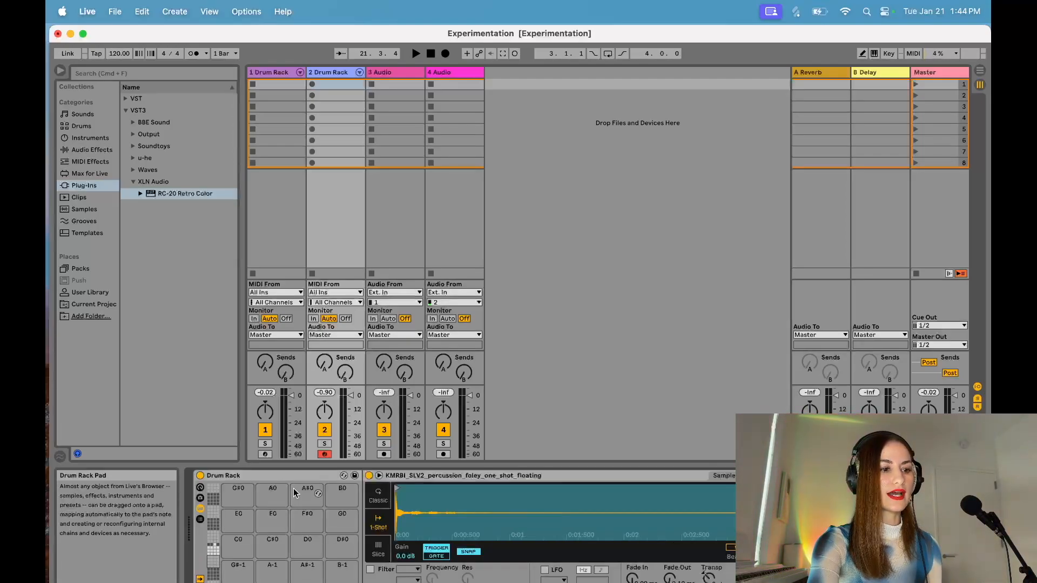
Step: Save the Drum Rack as a preset in the User Library under the name Experimentation
scroll(294, 493, "down", 4)
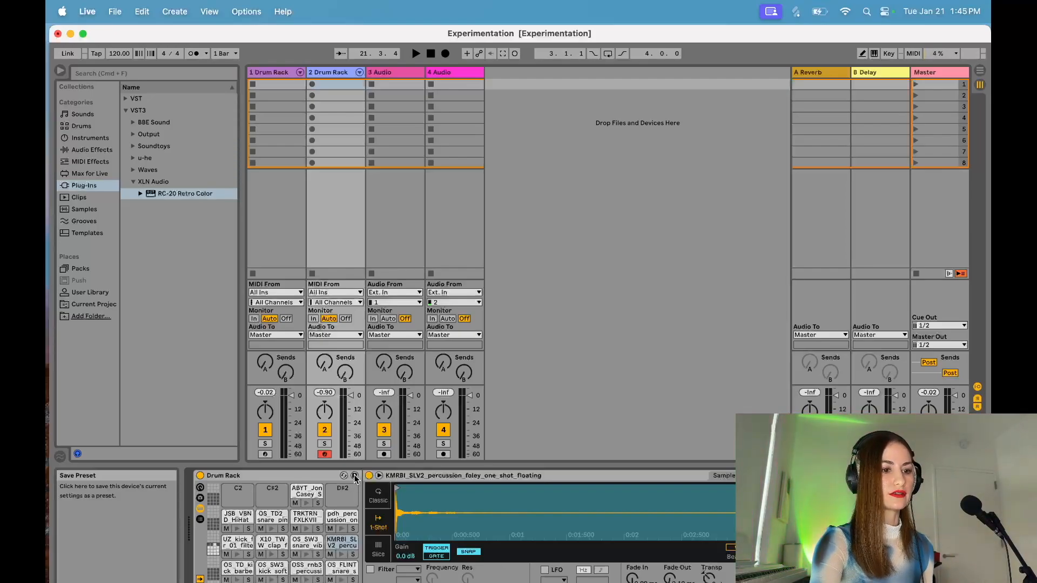
left_click(355, 477)
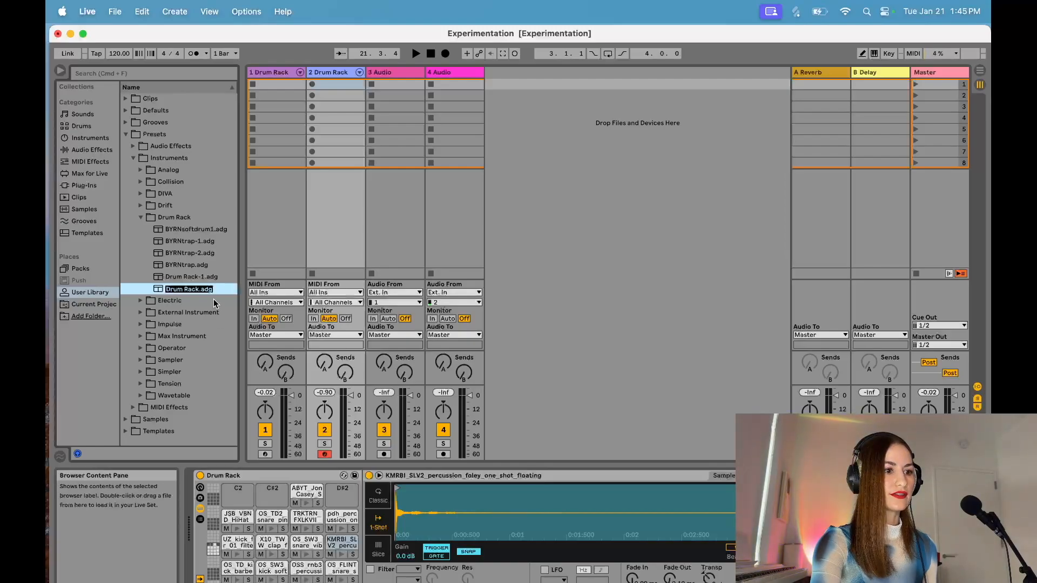
left_click(192, 290)
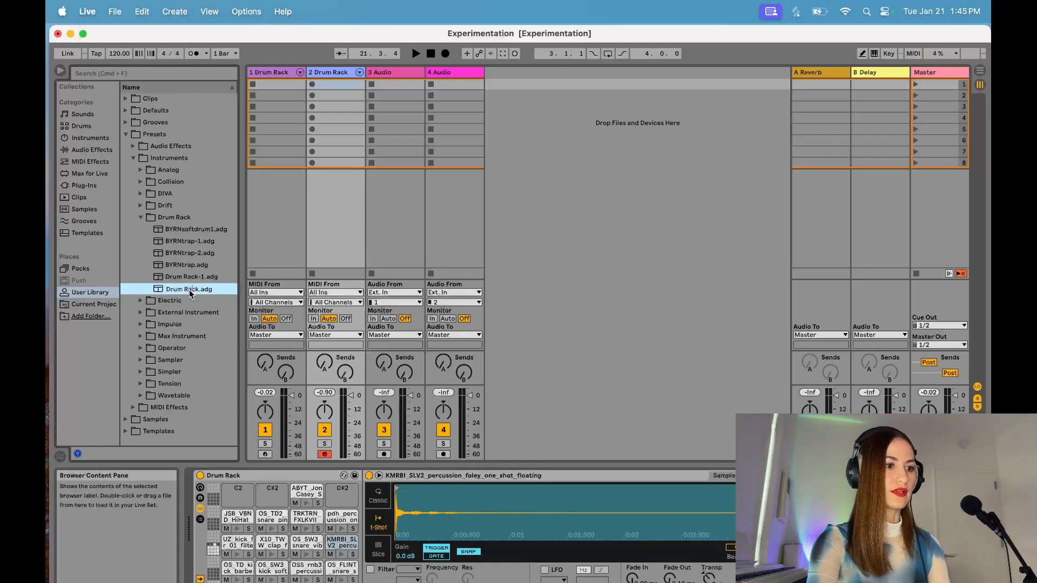
key("BackSpace")
key("BackSpace")
key("BackSpace")
key("BackSpace")
key("BackSpace")
key("BackSpace")
key("BackSpace")
key("BackSpace")
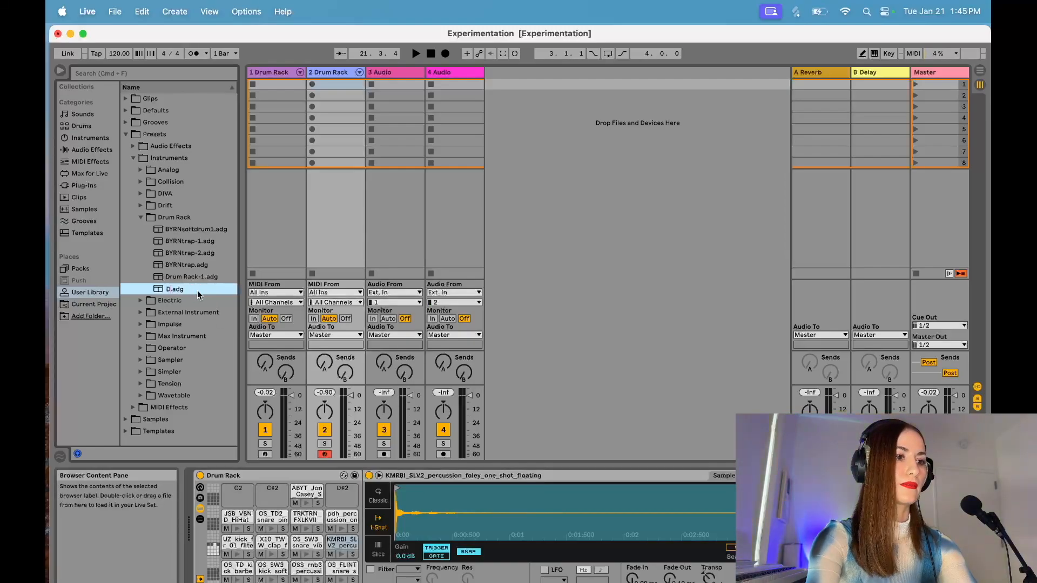
type("Experimentation")
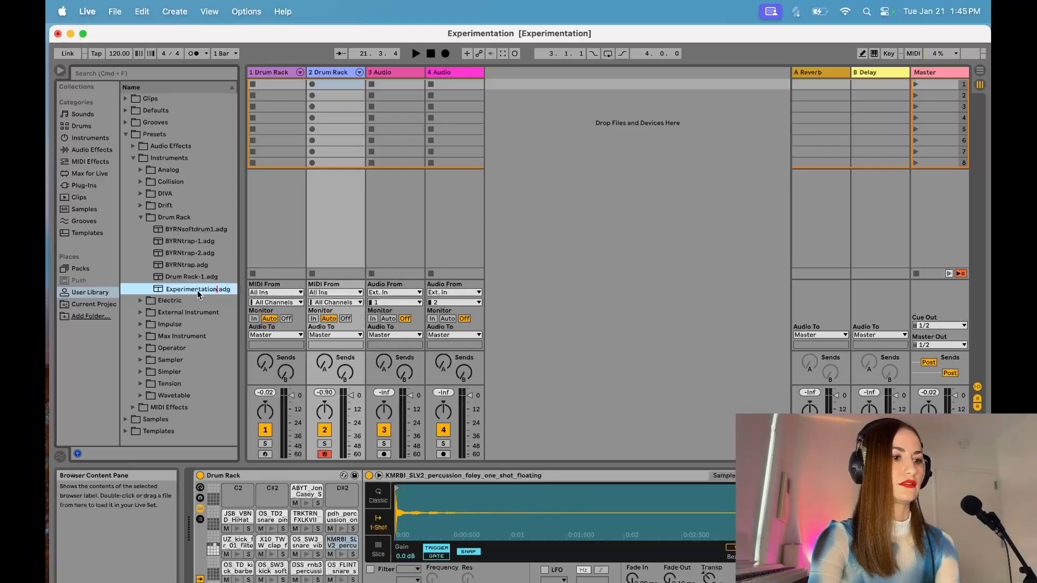
key("Return")
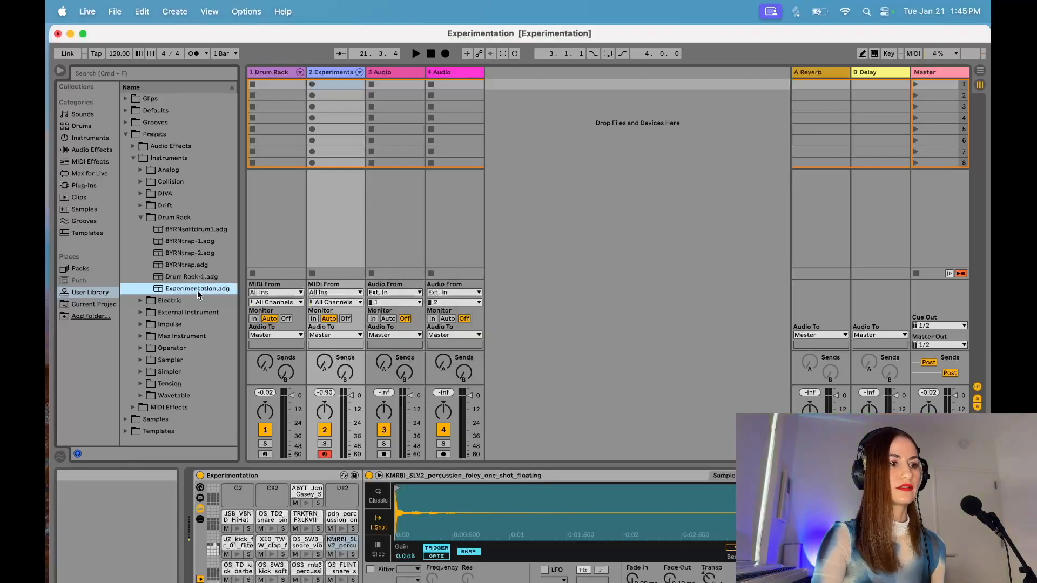
Step: Locate the Experimentation preset in the User Library's Drum Rack folder and in the Drums category
left_click(140, 217)
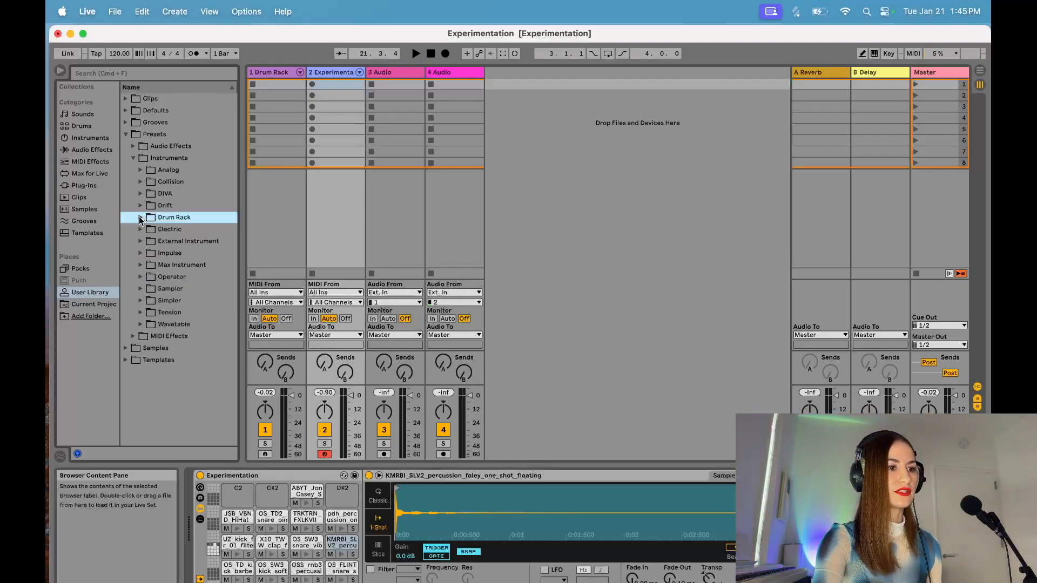
left_click(140, 217)
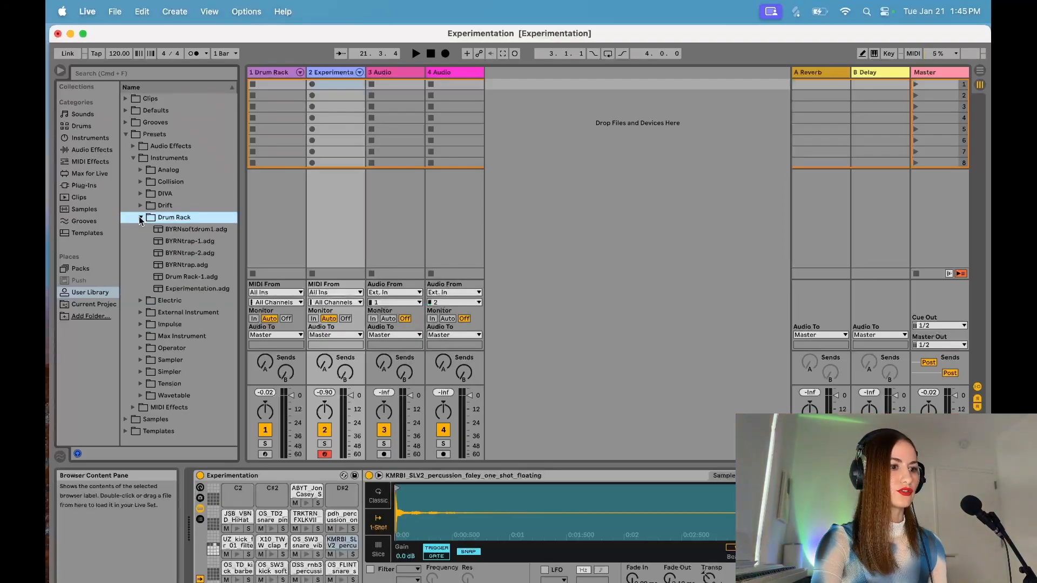
left_click(186, 288)
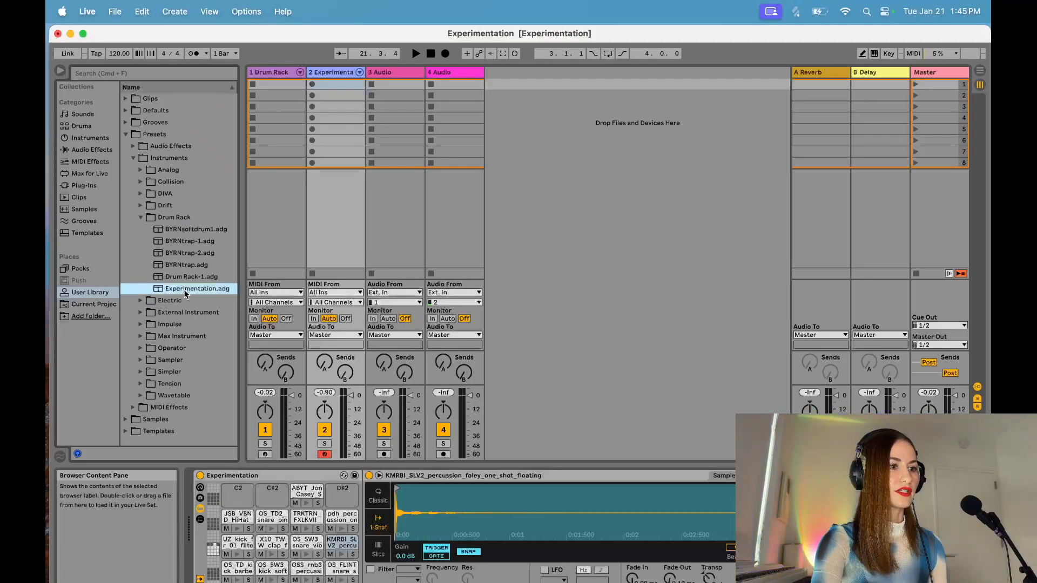
left_click(82, 127)
scroll(154, 238, "down", 5)
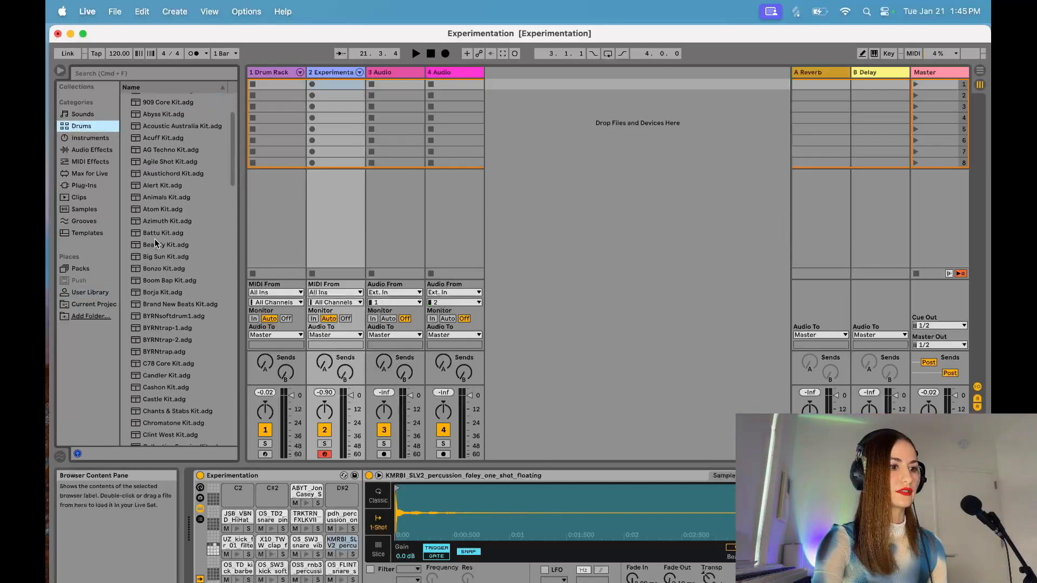
scroll(155, 239, "down", 10)
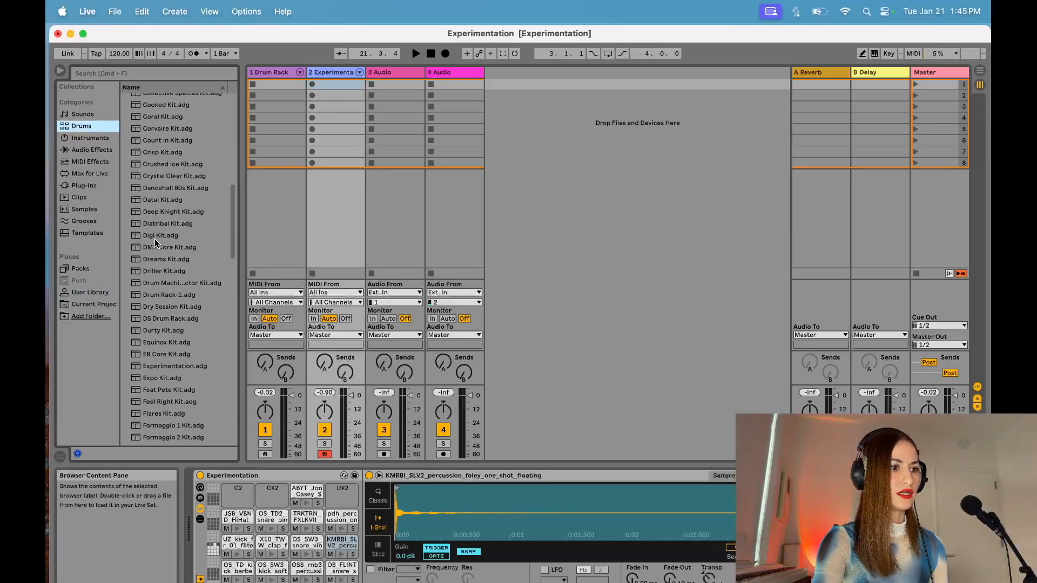
scroll(154, 242, "down", 4)
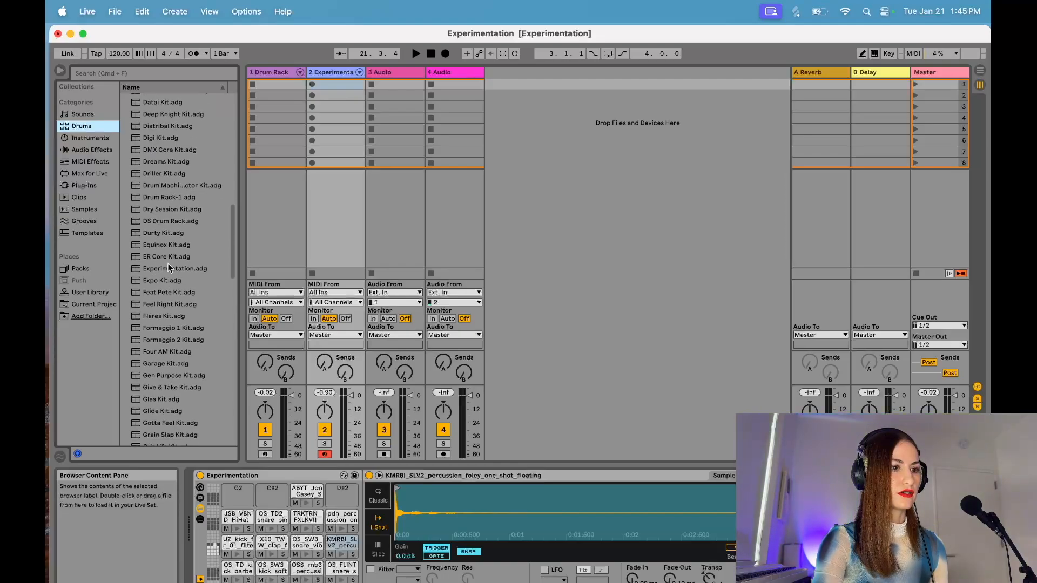
left_click(170, 270)
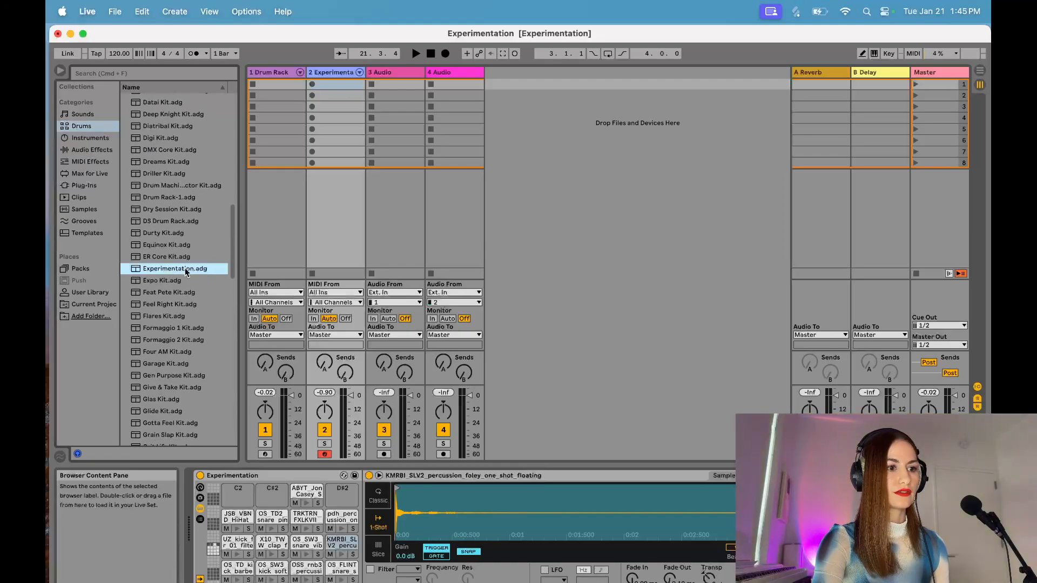